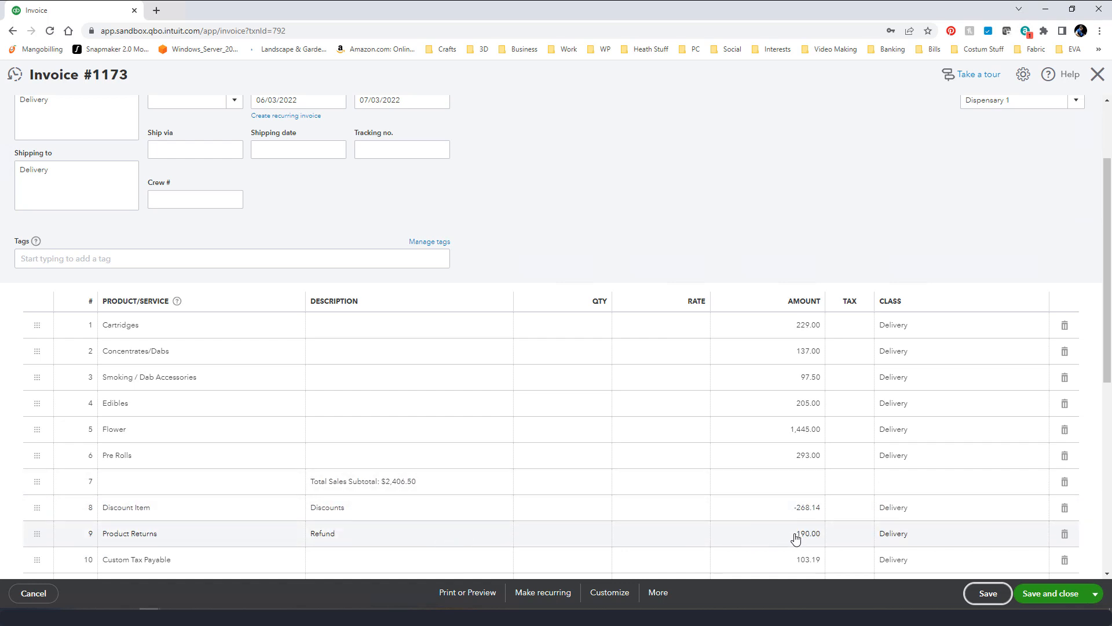
# Step: Examine the line items of invoice #1173 and open its applied payment of $1,522.00
pyautogui.scroll(-1, 795, 537)
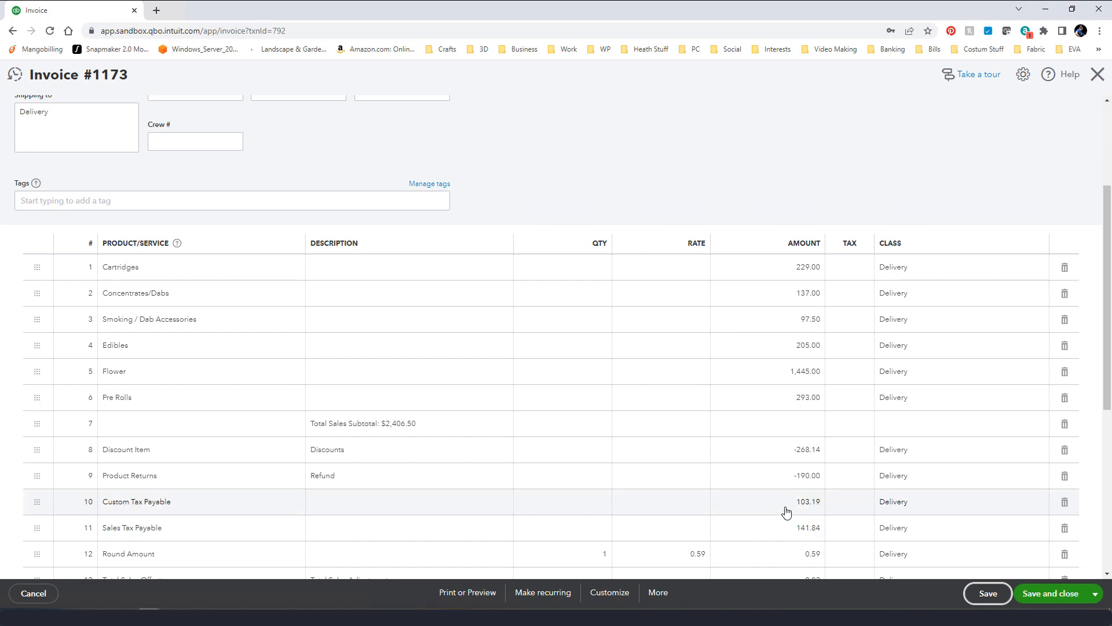
pyautogui.scroll(-1, 786, 522)
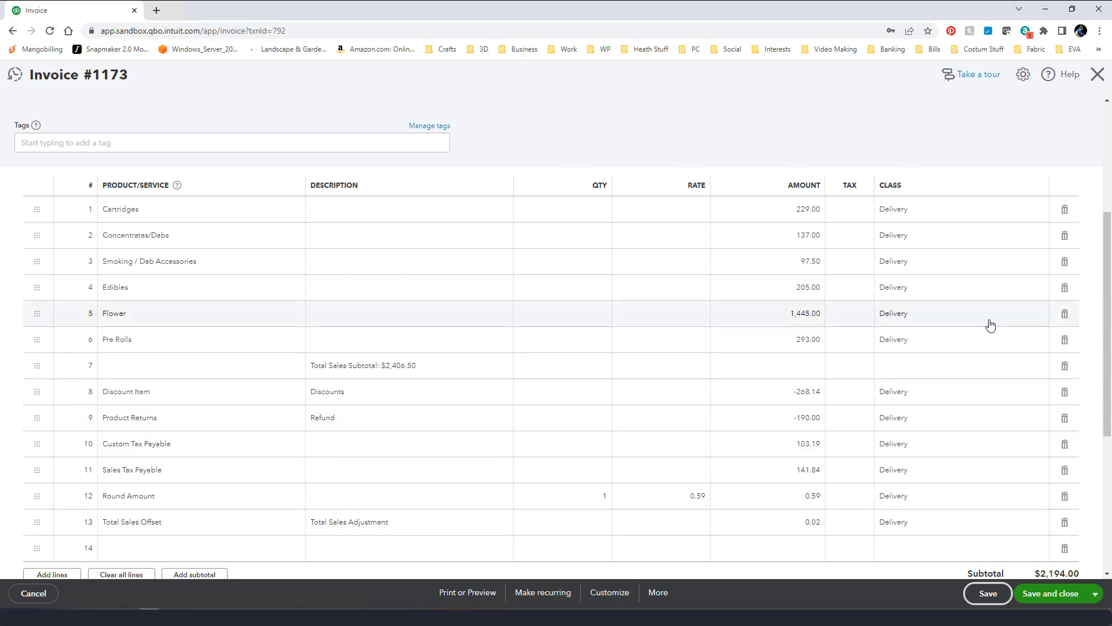
pyautogui.scroll(4, 989, 324)
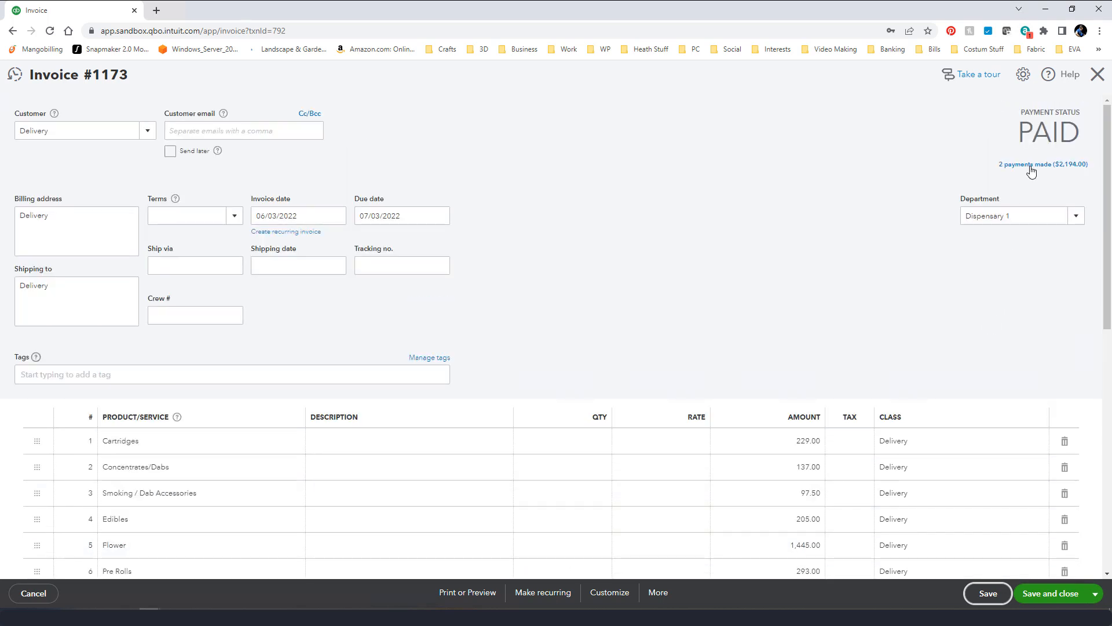
pyautogui.click(1032, 167)
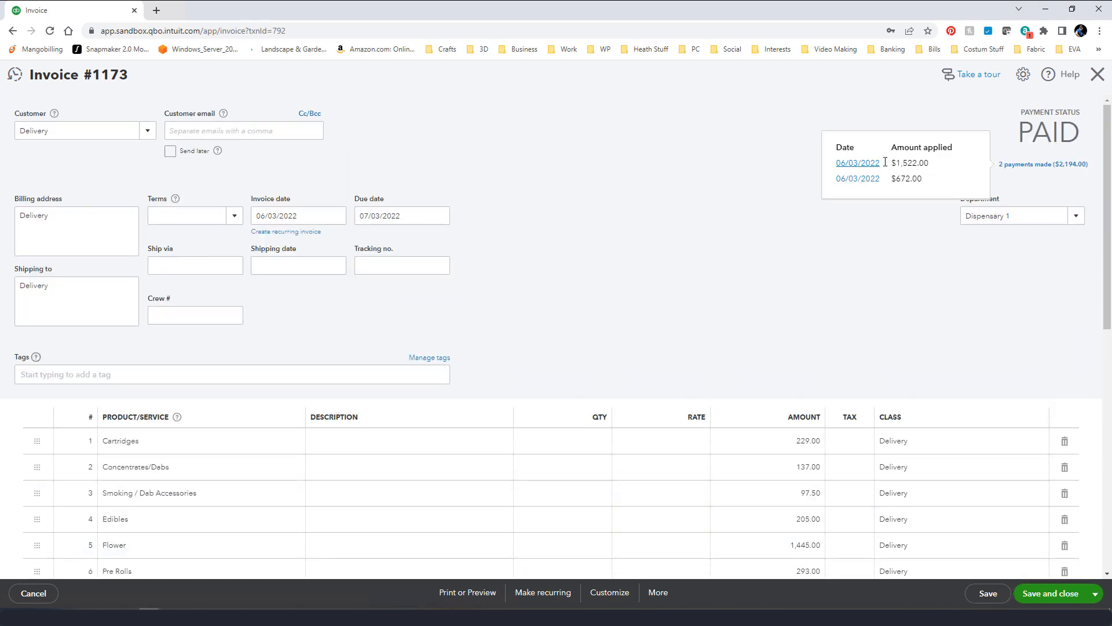
pyautogui.click(851, 166)
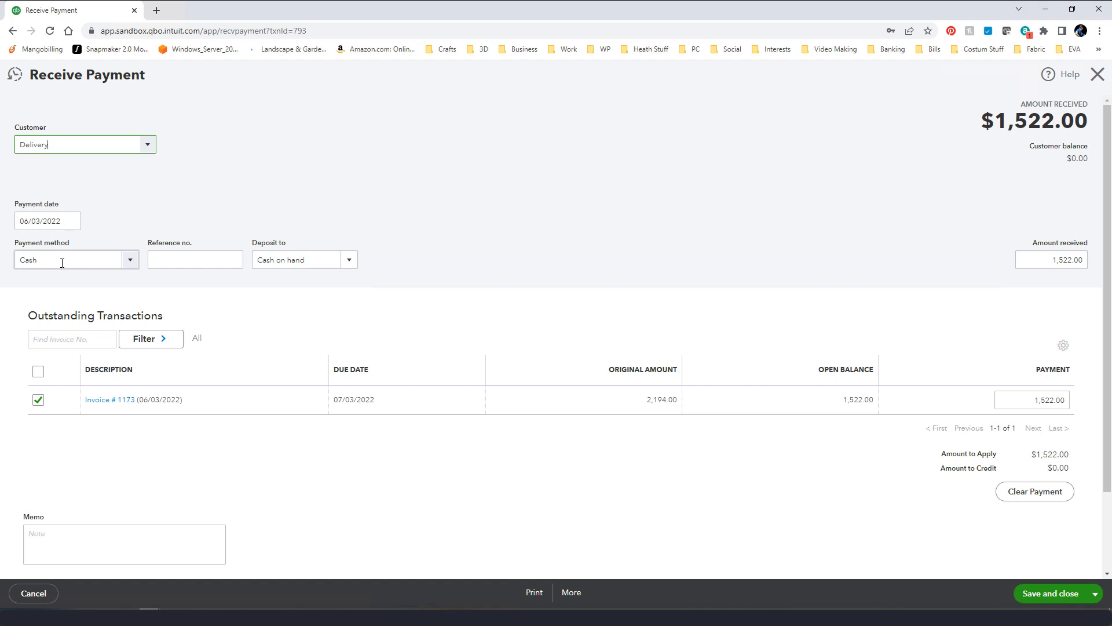
# Step: Return to invoice #1173 from the payment, examine its adjustment lines and totals, and close it
pyautogui.click(103, 405)
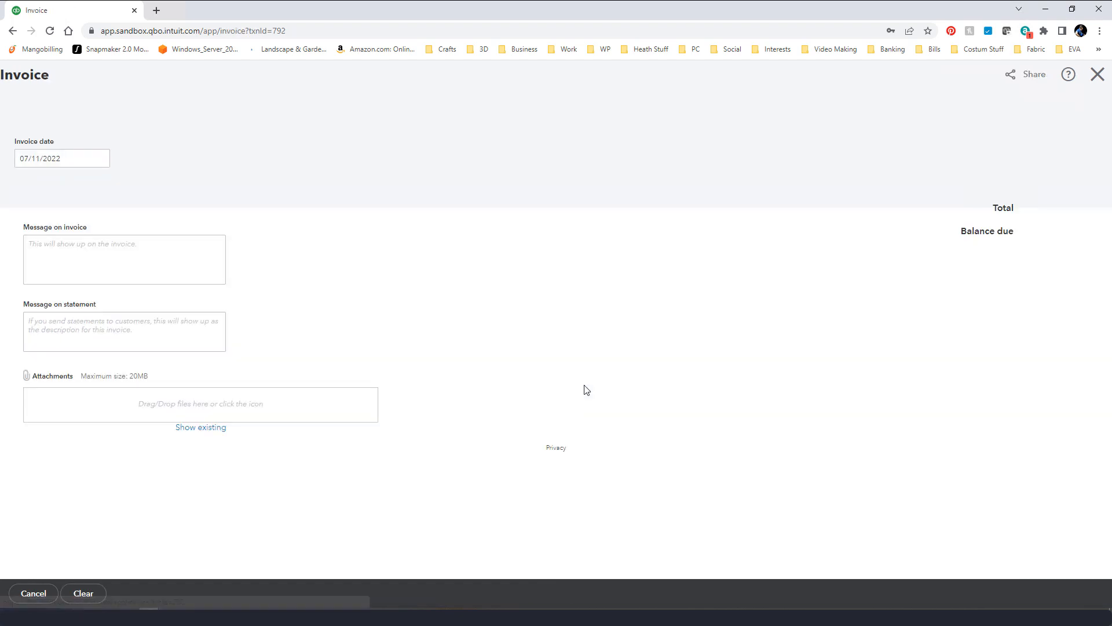
pyautogui.scroll(-9, 934, 436)
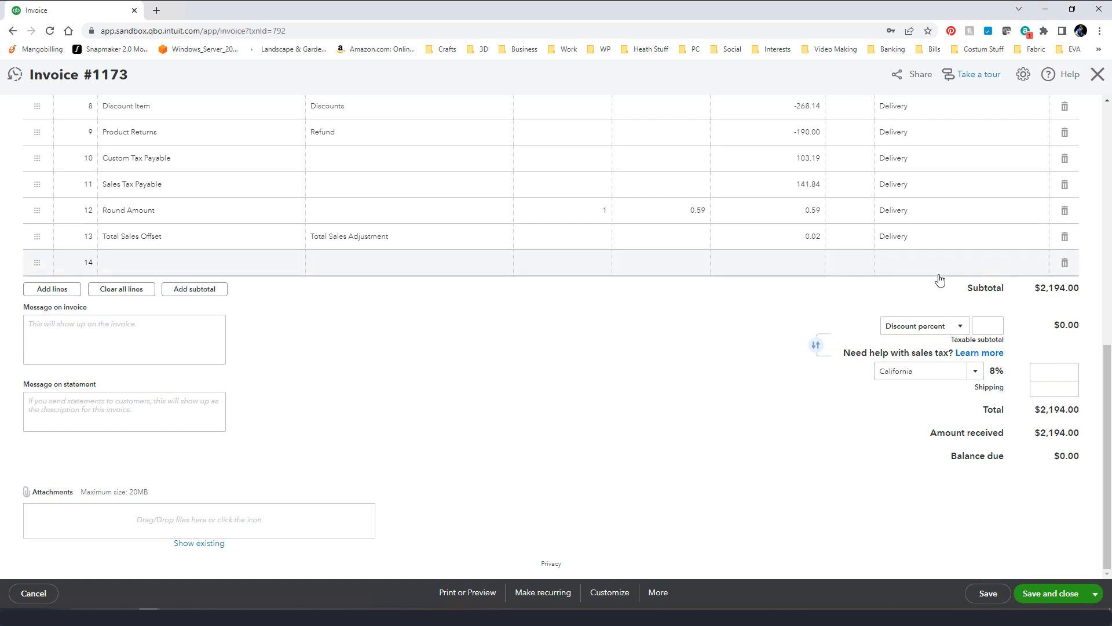
pyautogui.scroll(1, 939, 280)
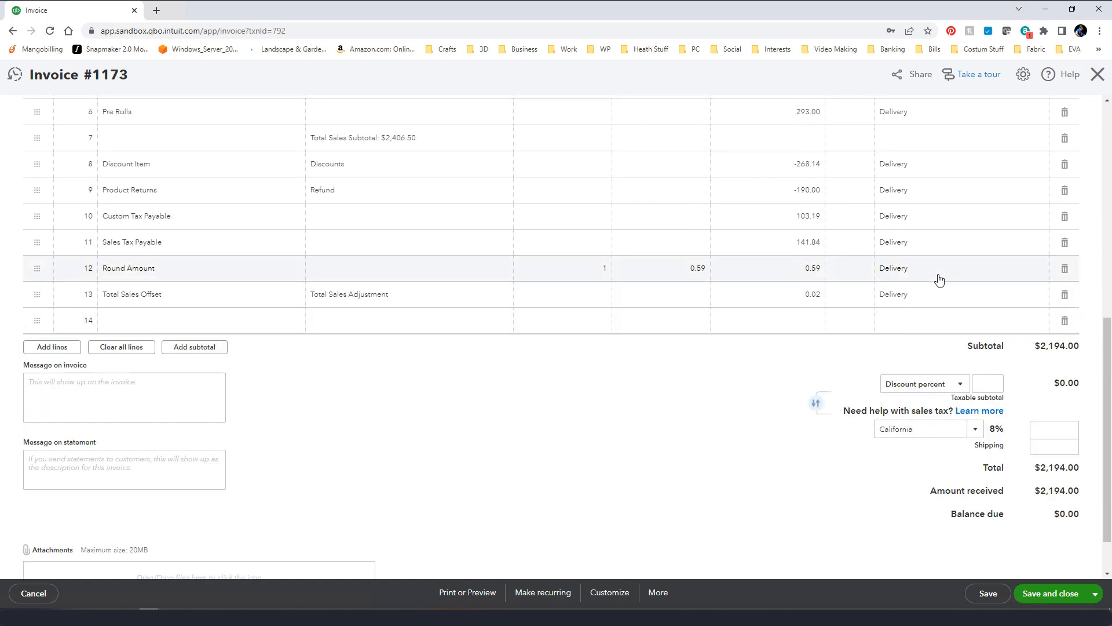
pyautogui.scroll(2, 939, 279)
pyautogui.click(1097, 76)
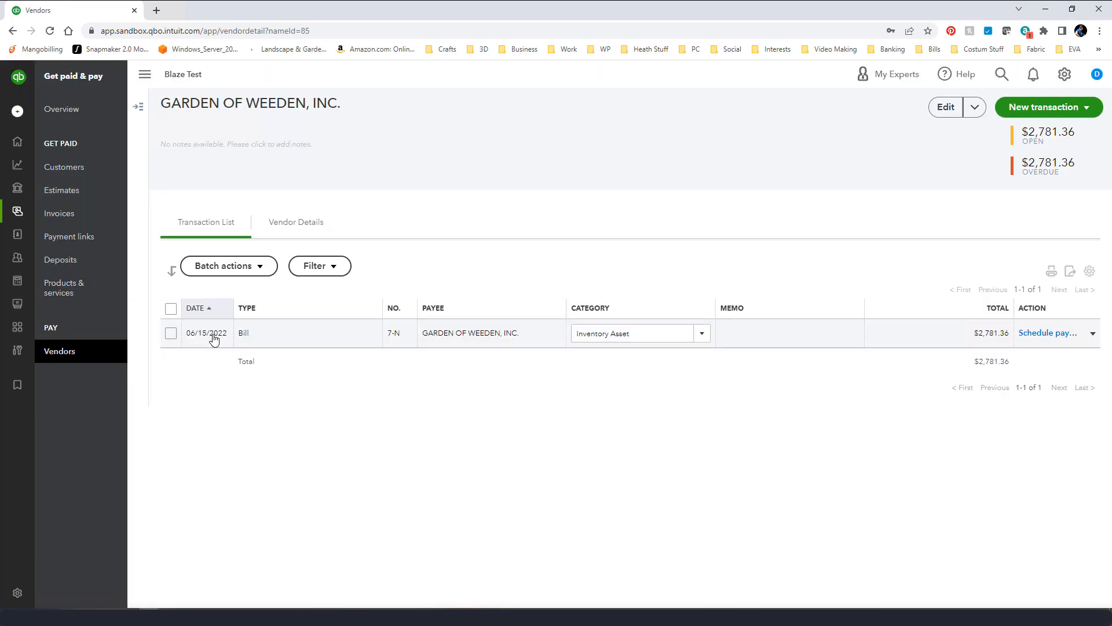
# Step: View the 06/15/2022 bill from Garden of Weeden, Inc., and switch to QuickBooks Desktop
pyautogui.click(218, 339)
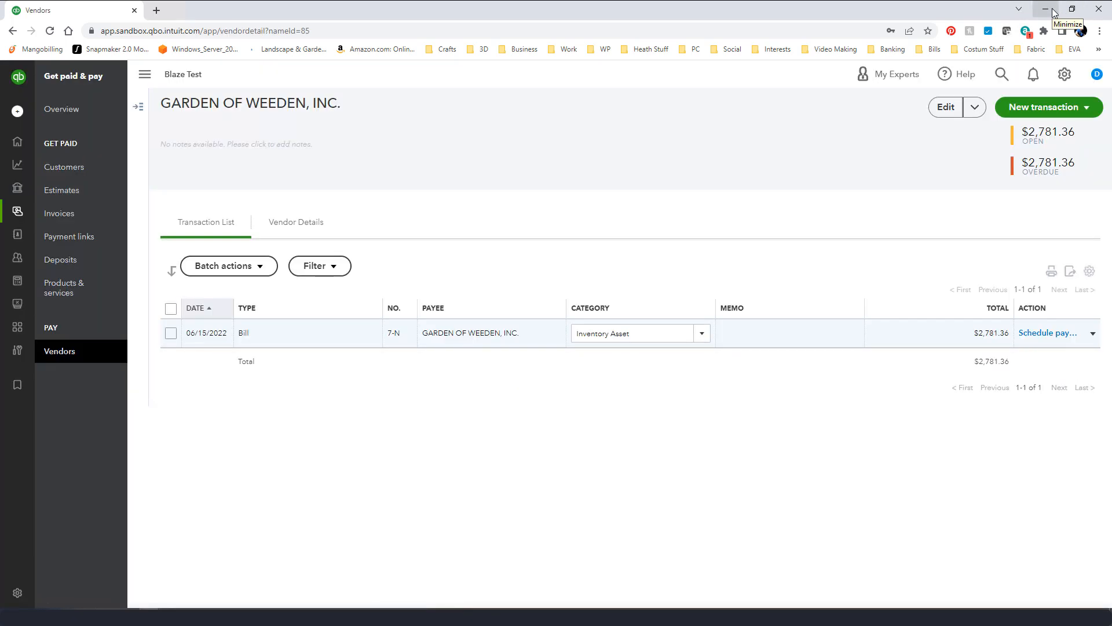
pyautogui.click(1052, 10)
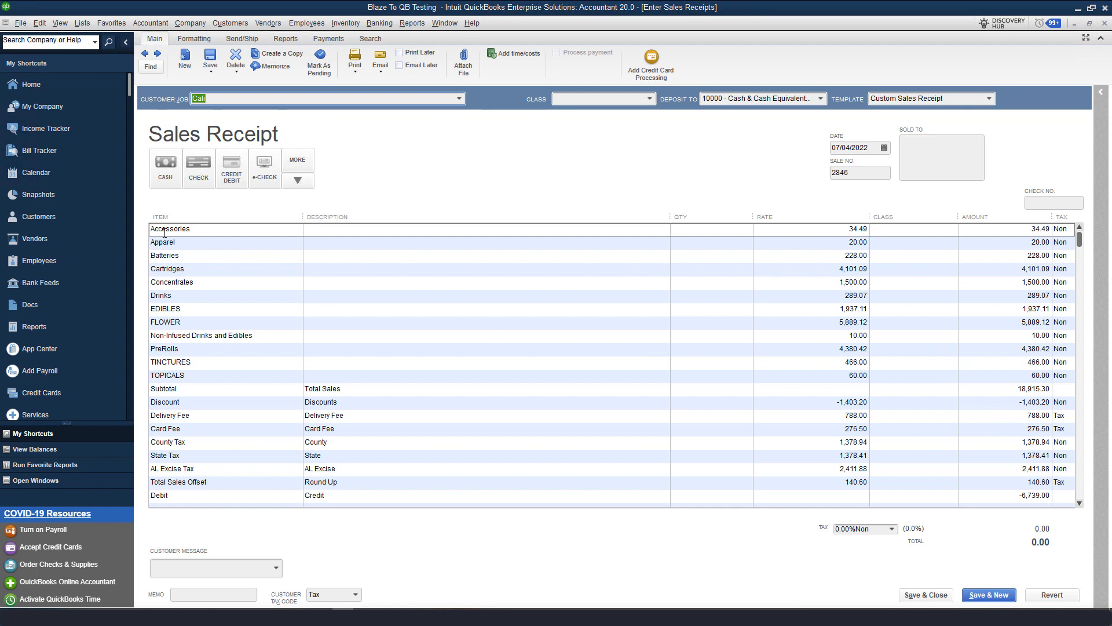
# Step: Examine the sales receipt's product, discount, fee, tax, round-up and payment lines down to the Total Sales Adjustment
pyautogui.scroll(-1, 311, 281)
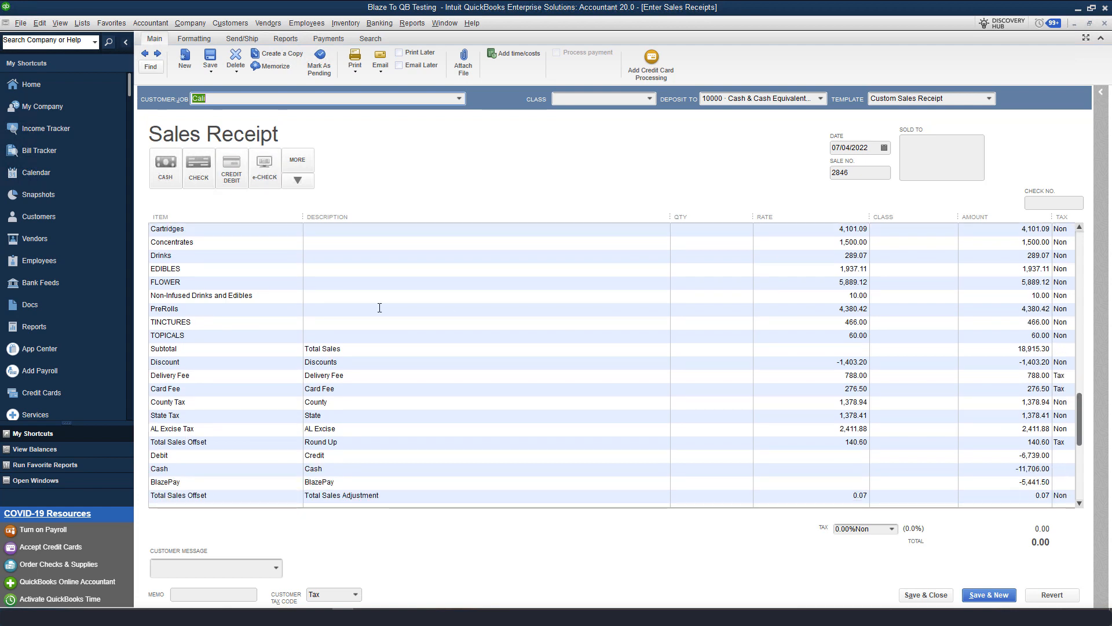
pyautogui.scroll(1, 412, 320)
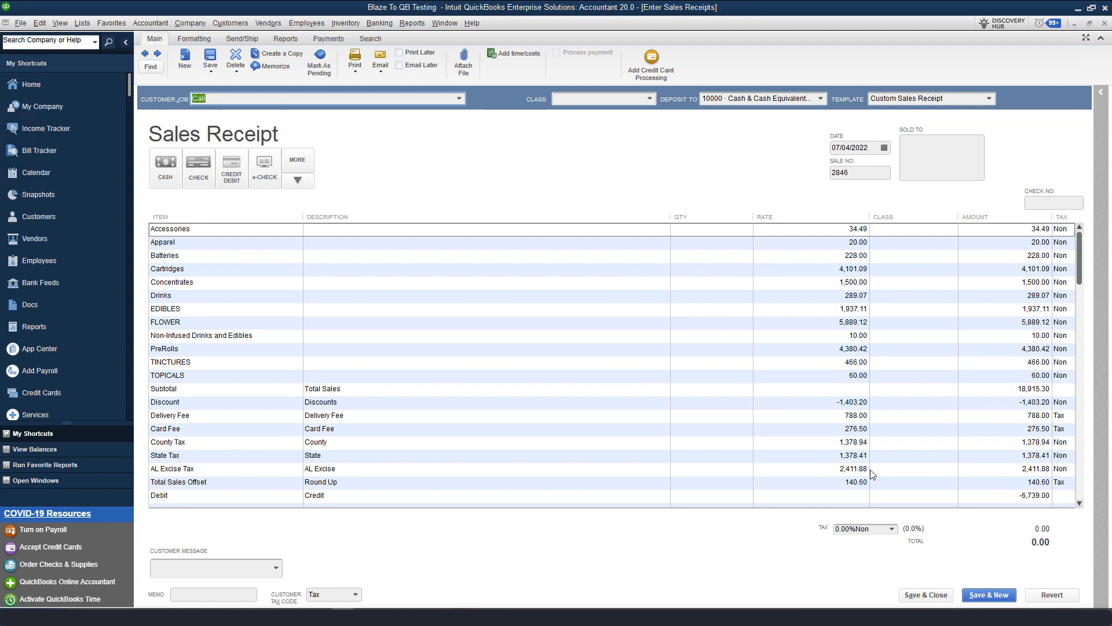
pyautogui.click(837, 483)
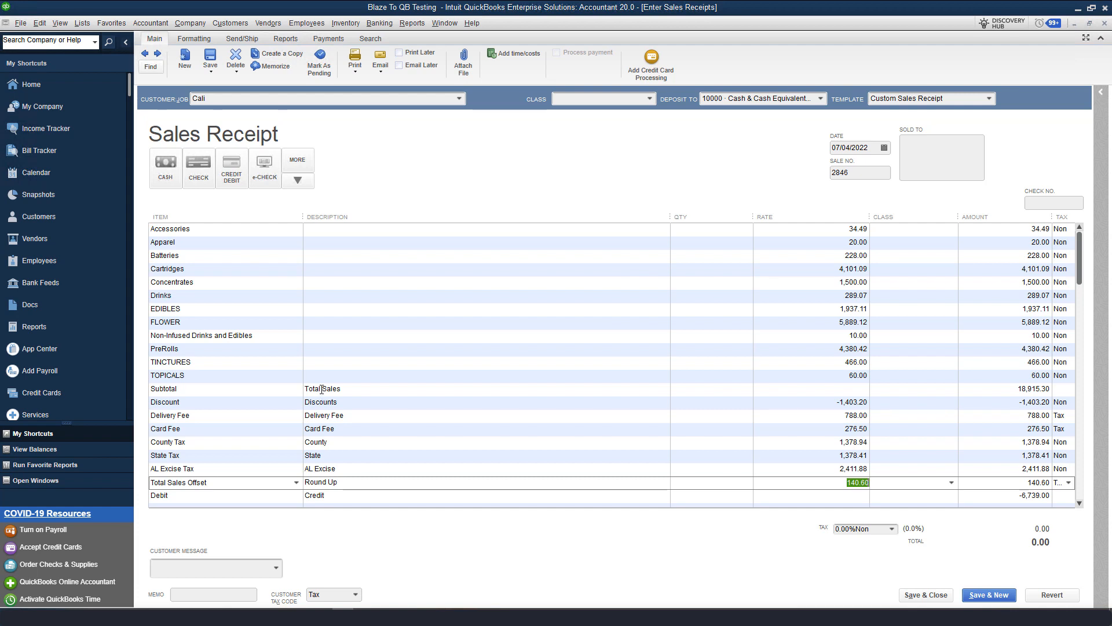
pyautogui.scroll(-1, 354, 390)
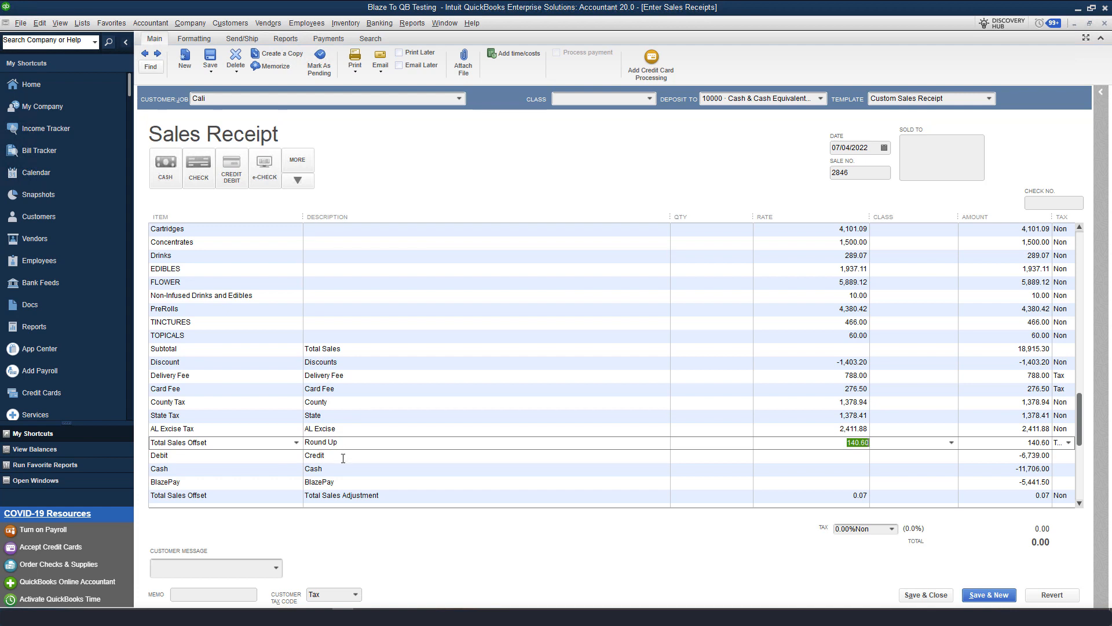
pyautogui.scroll(-1, 370, 452)
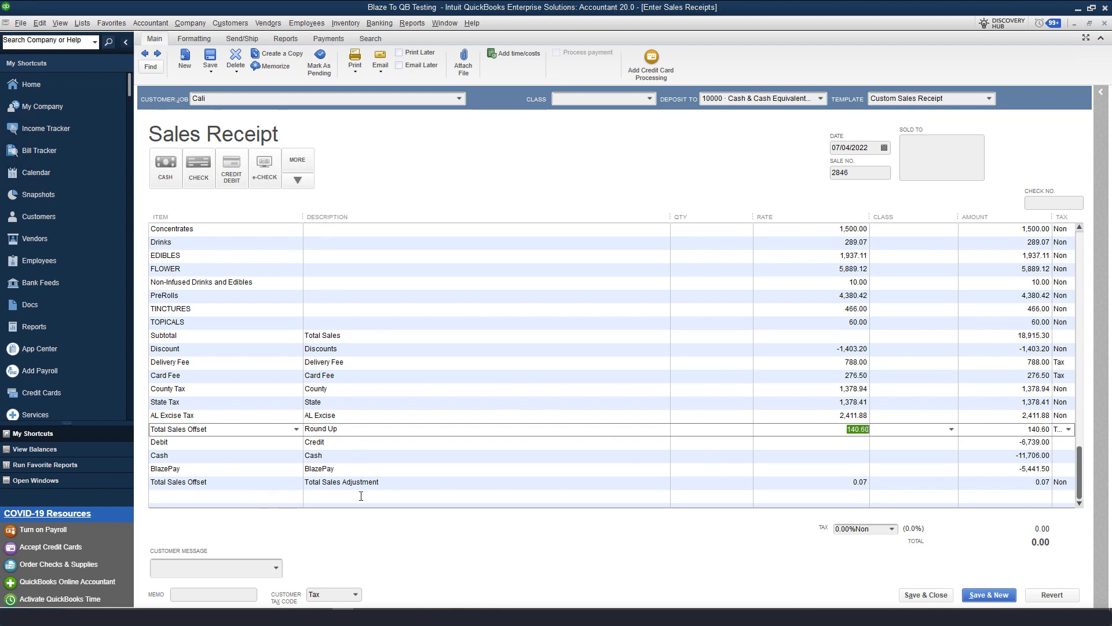
# Step: View the 07/04/2022 Sales COGS general journal entry and minimize QuickBooks Desktop
pyautogui.click(445, 23)
pyautogui.click(503, 145)
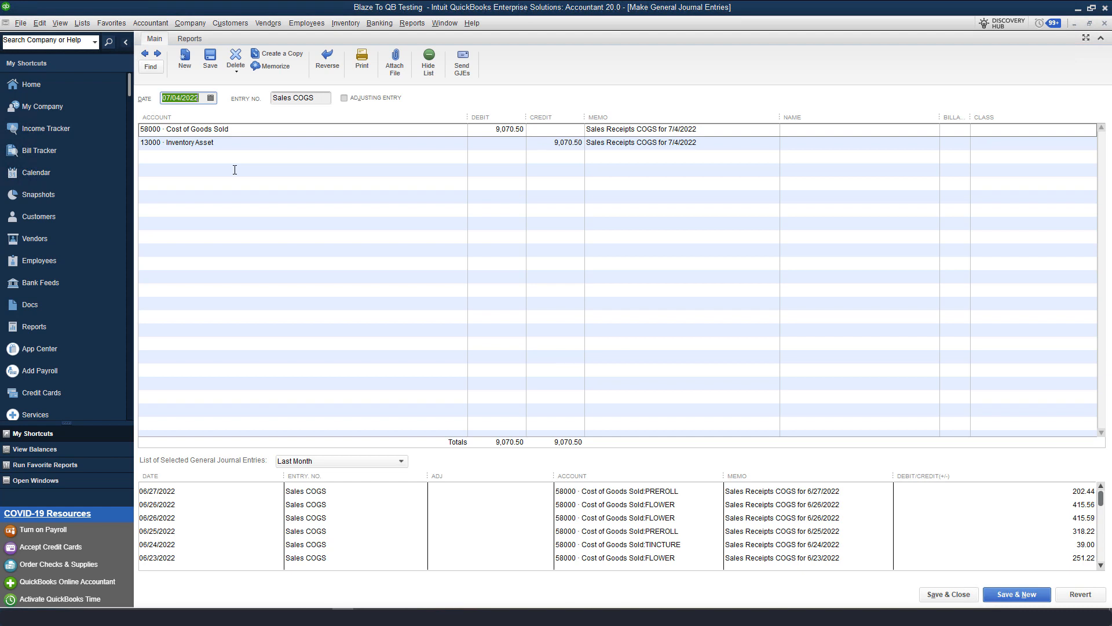
pyautogui.click(1075, 24)
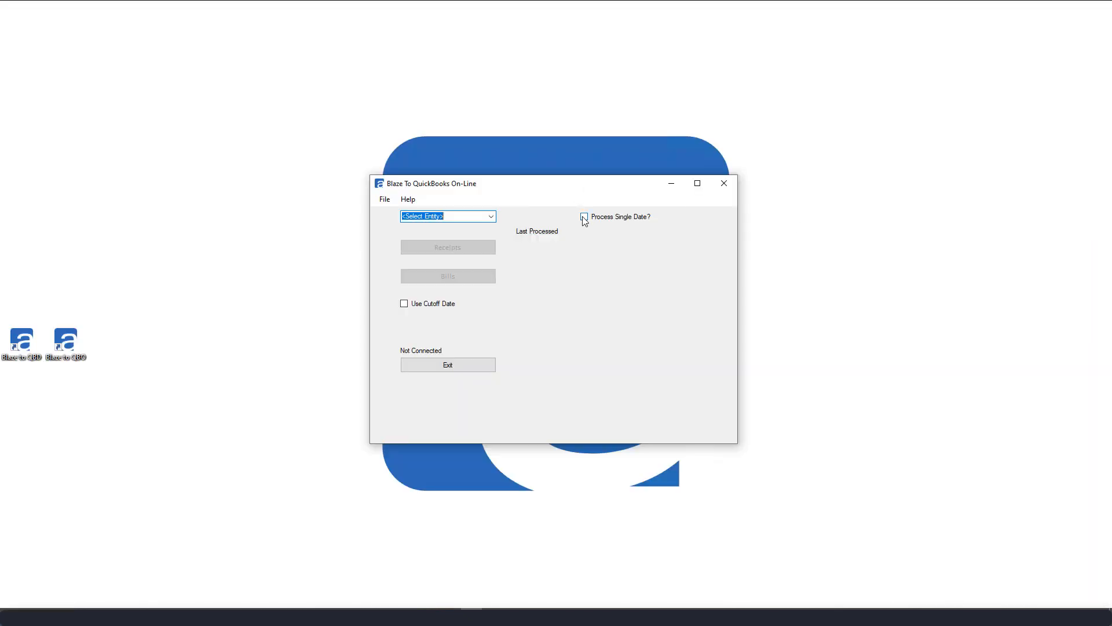
# Step: Select the Delivery entity in Blaze To QuickBooks On-Line and open the settings window
pyautogui.click(491, 217)
pyautogui.click(424, 234)
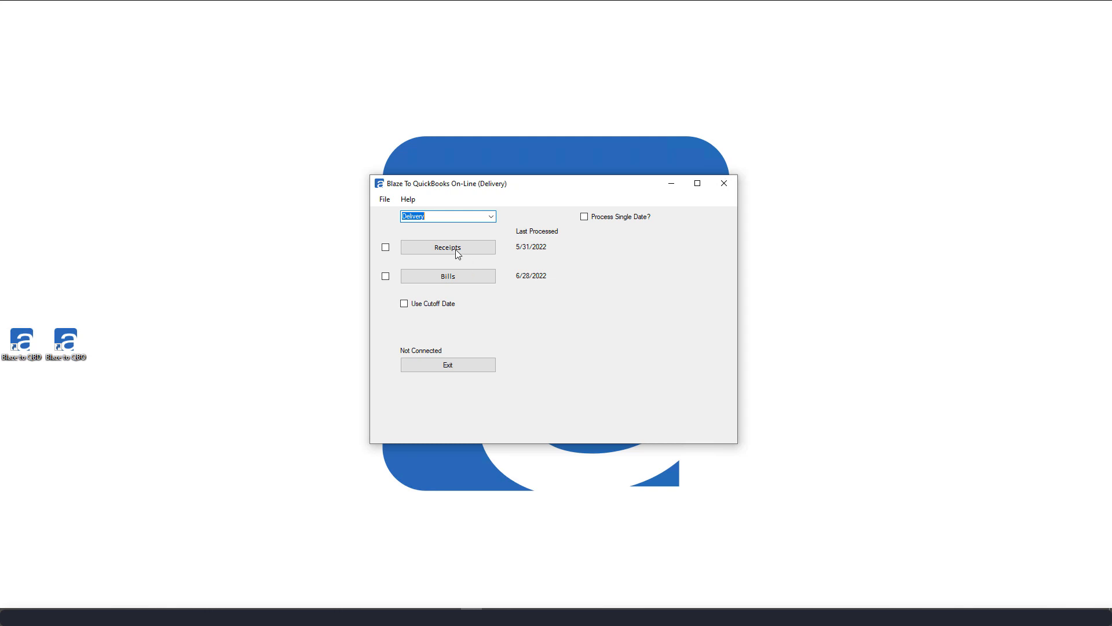
pyautogui.click(385, 199)
pyautogui.click(405, 212)
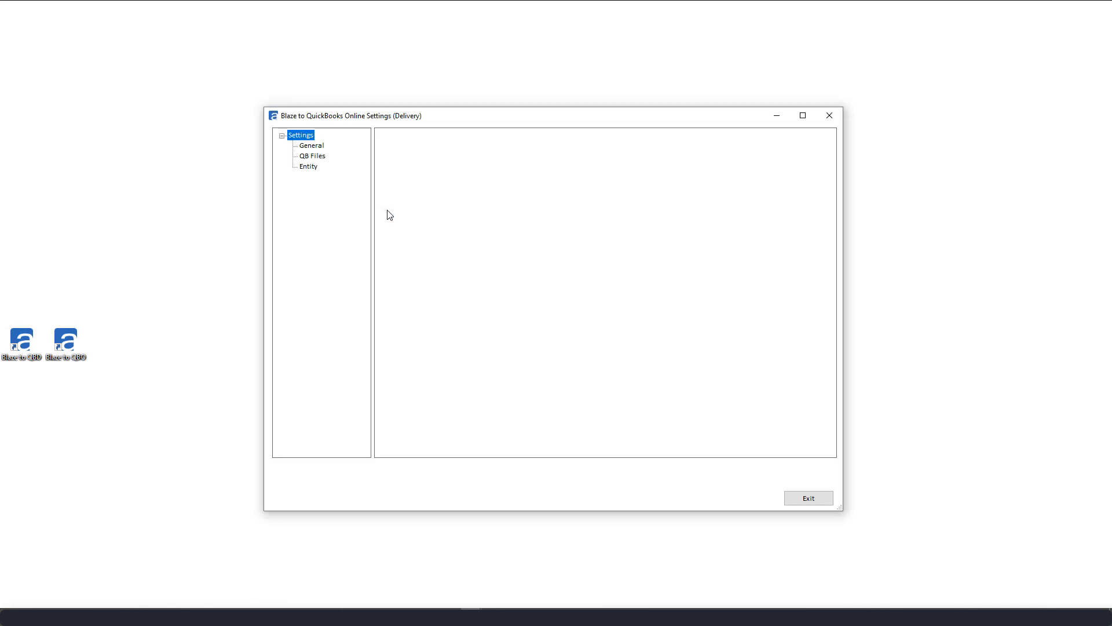
# Step: Review the General and QB Files settings and load the Delivery entity's configuration
pyautogui.click(312, 148)
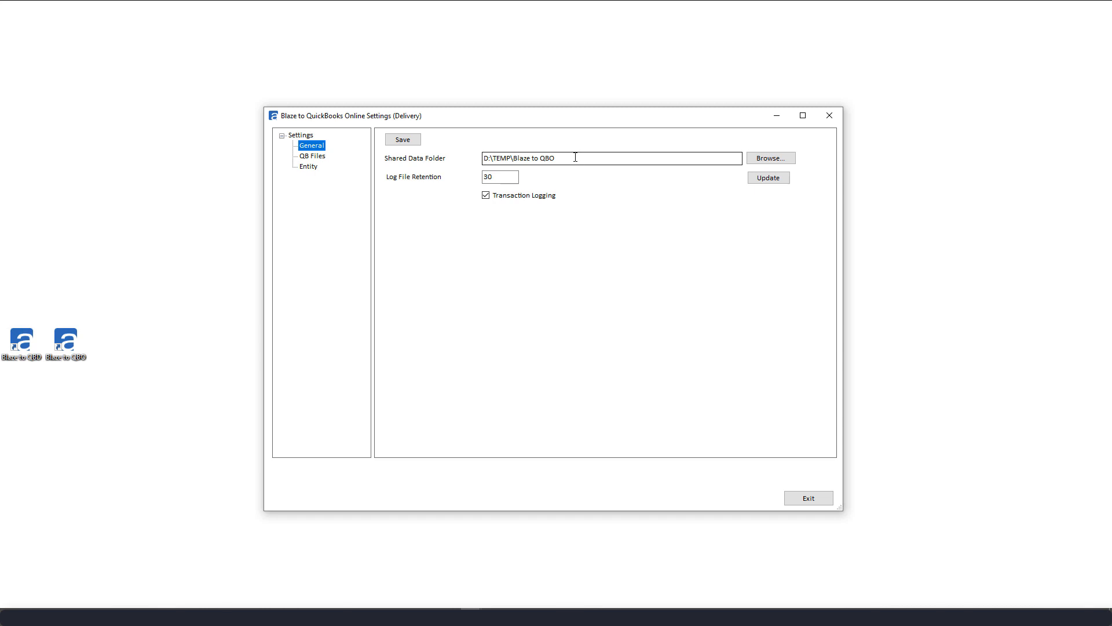
pyautogui.click(312, 156)
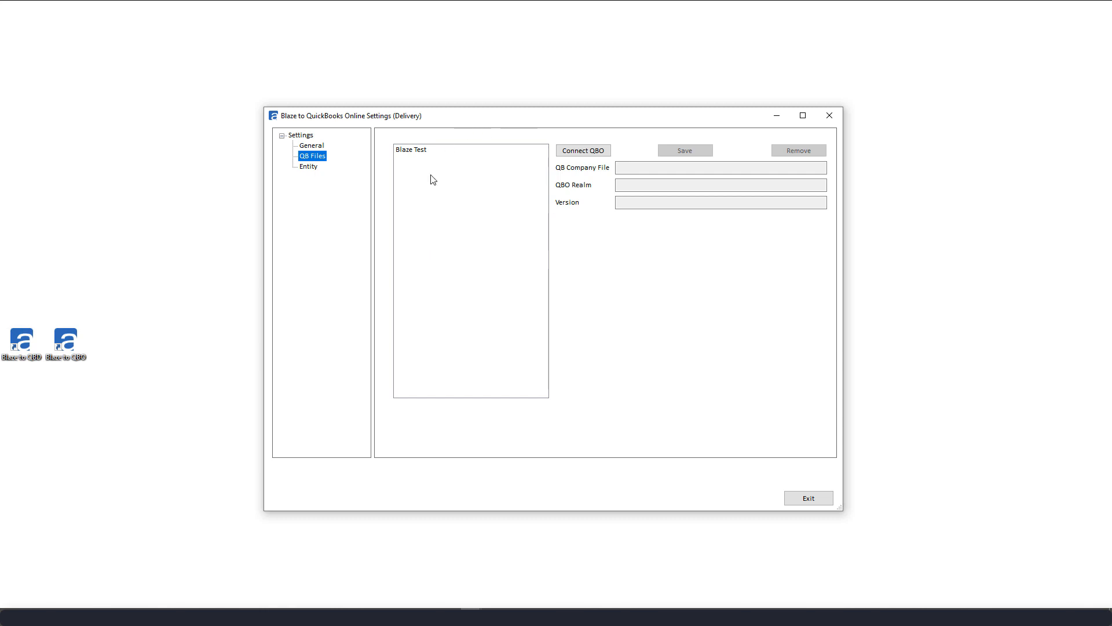
pyautogui.click(317, 169)
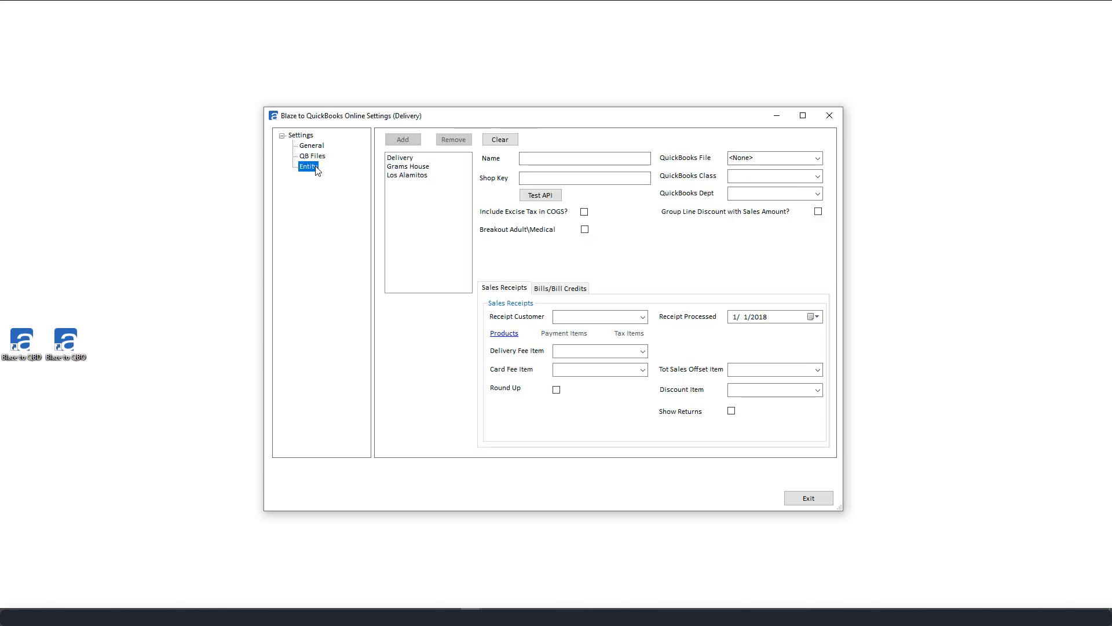
pyautogui.click(406, 158)
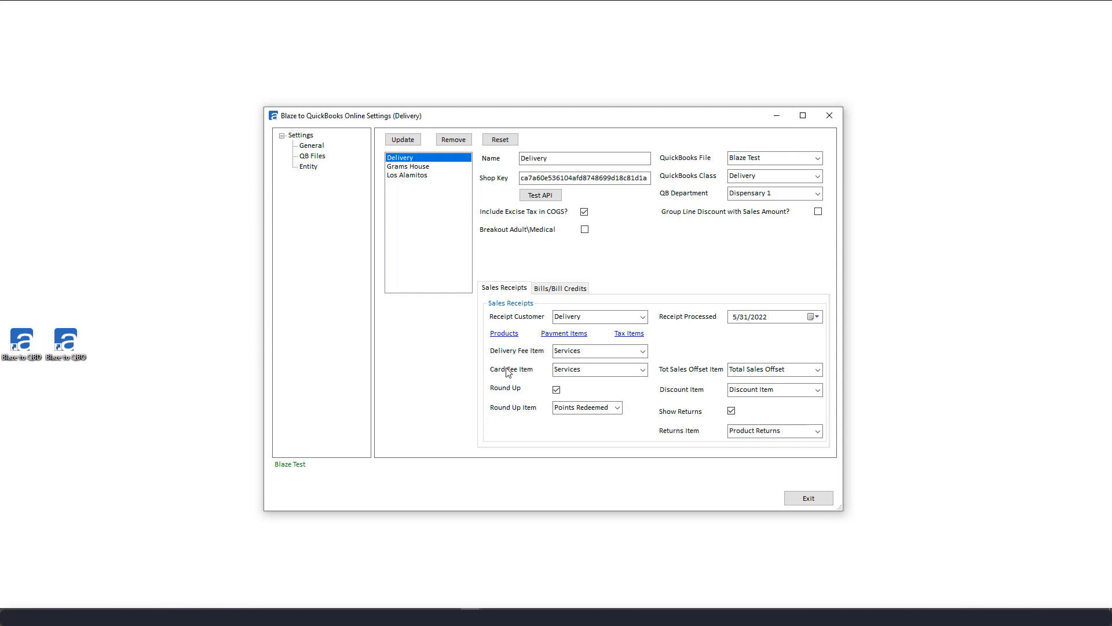
# Step: Choose Services as the delivery fee item for the Delivery entity's sales receipts
pyautogui.click(642, 351)
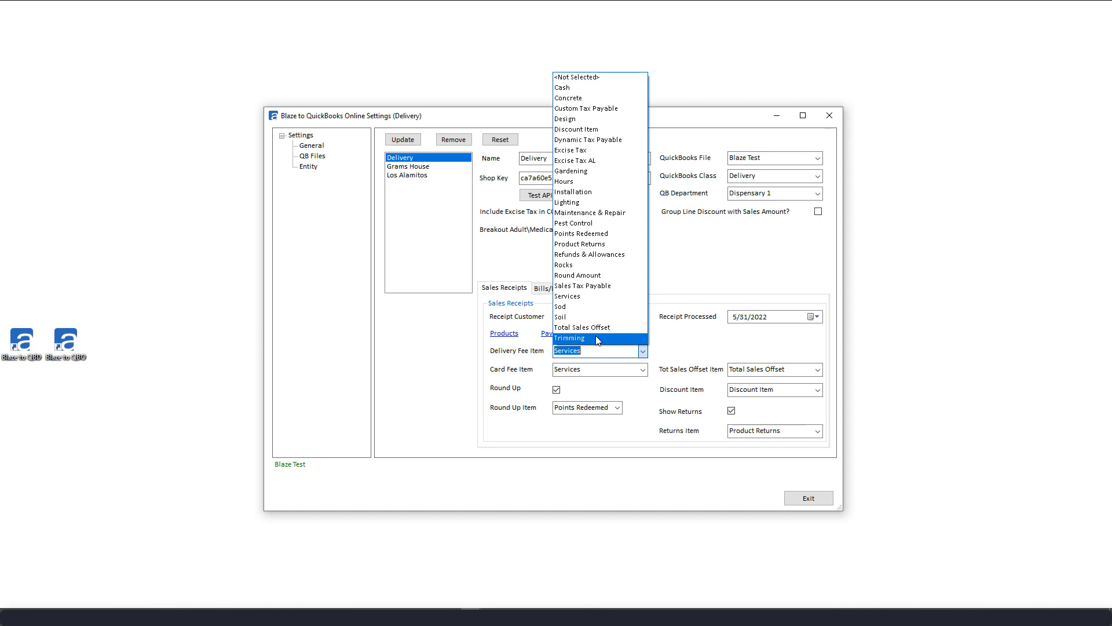
pyautogui.click(579, 296)
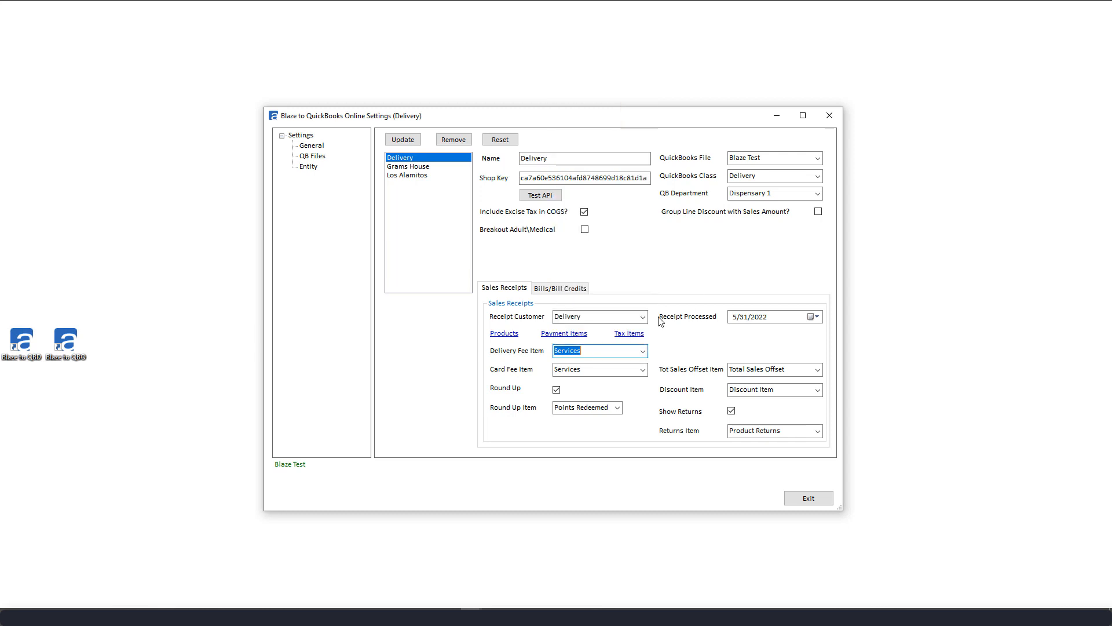
# Step: Review the Delivery entity's product, payment item and tax item mappings without updating them
pyautogui.click(506, 334)
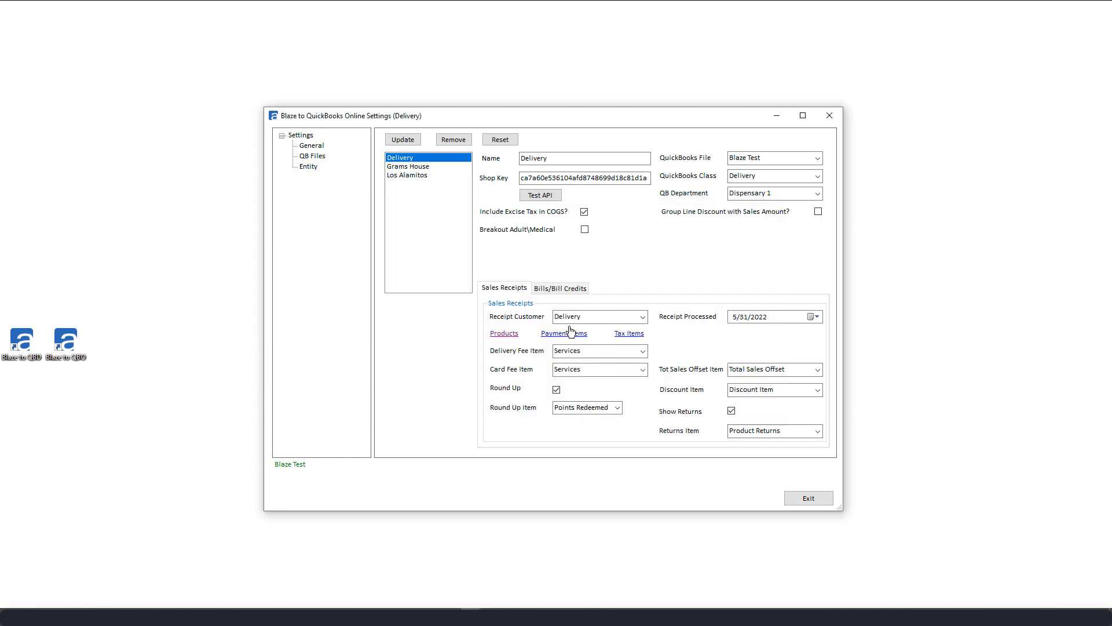
pyautogui.click(566, 335)
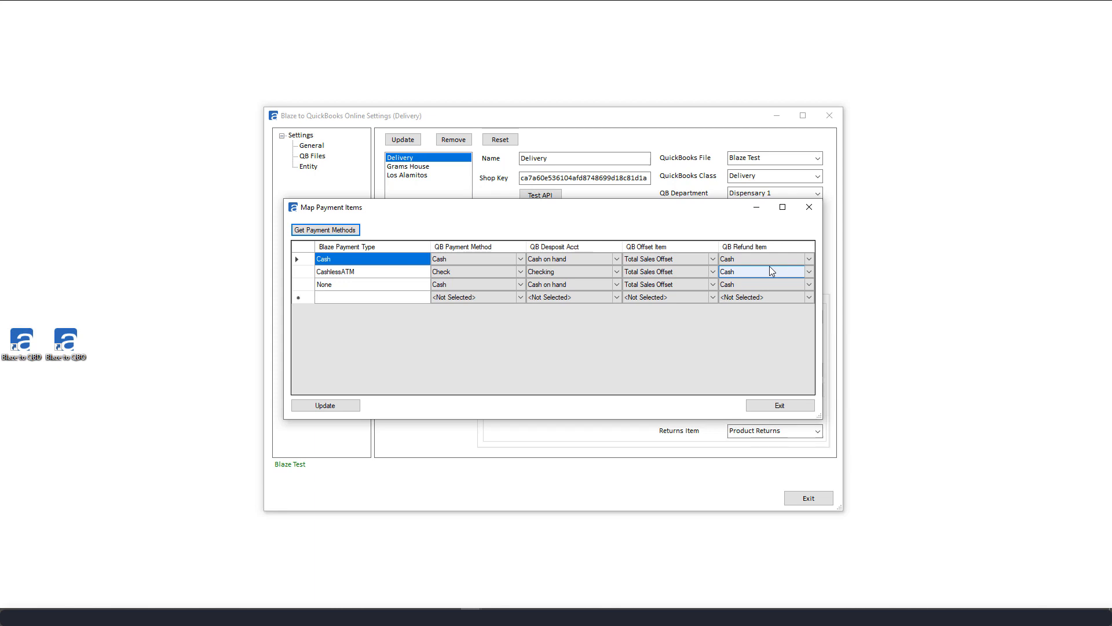
pyautogui.click(780, 406)
pyautogui.click(623, 333)
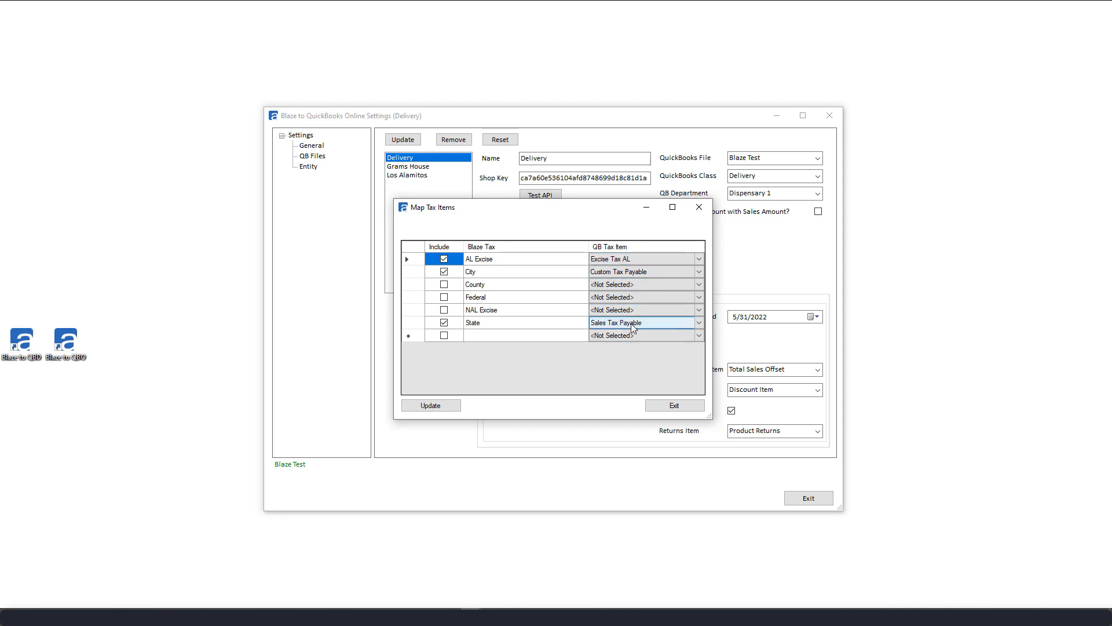
pyautogui.click(675, 405)
# Step: View the bill and bill credit settings, and temporarily enable Breakout Adult\Medical to inspect its grouping and suffix options
pyautogui.click(550, 288)
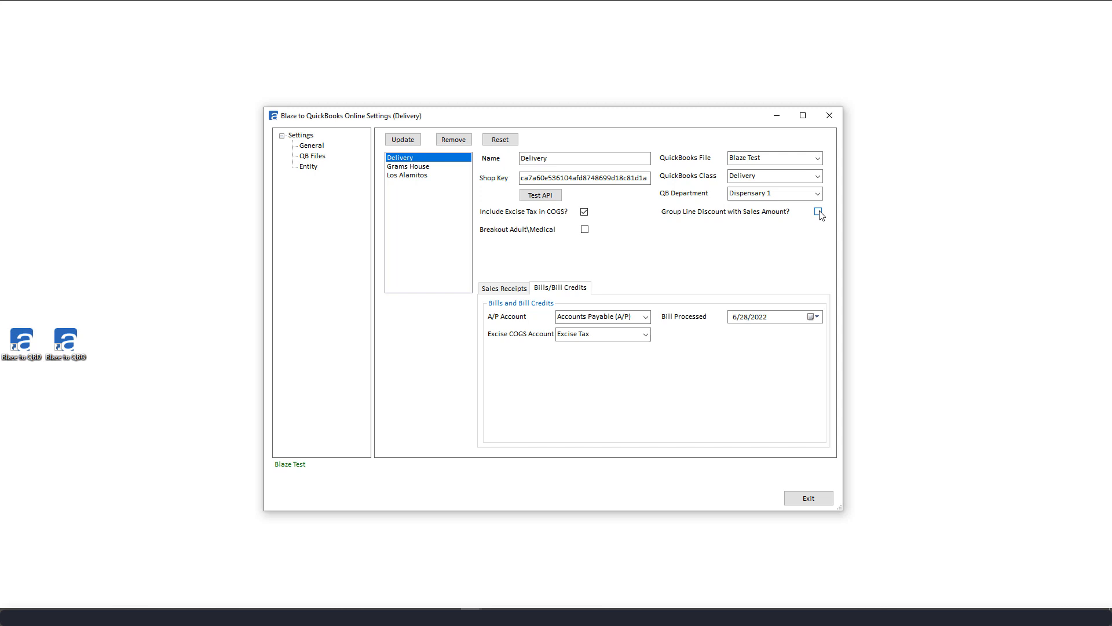
pyautogui.click(585, 230)
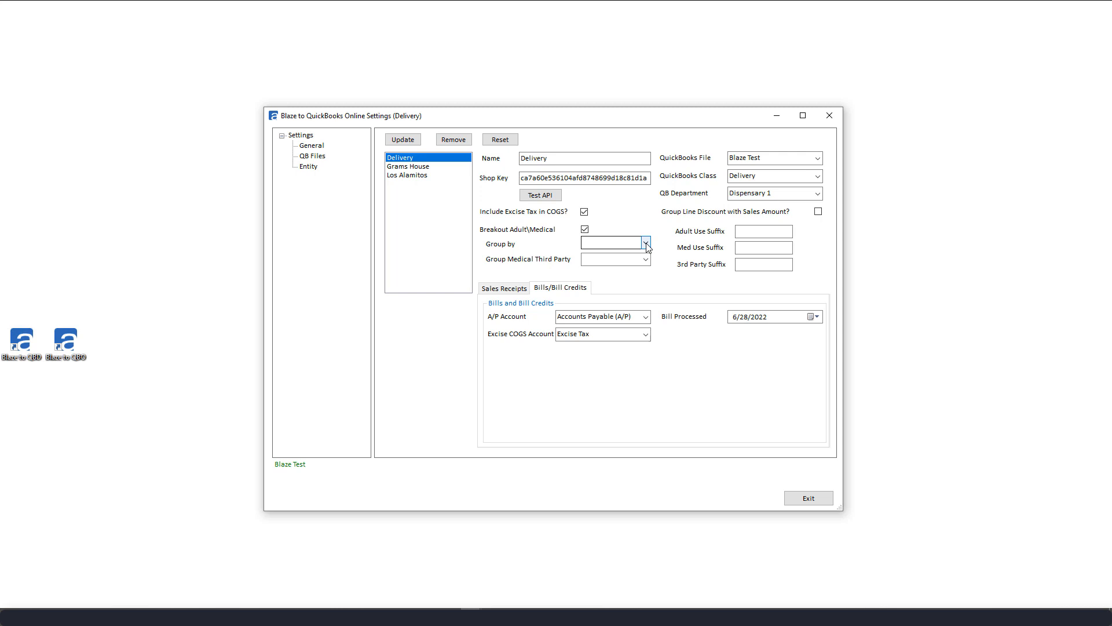
pyautogui.click(585, 230)
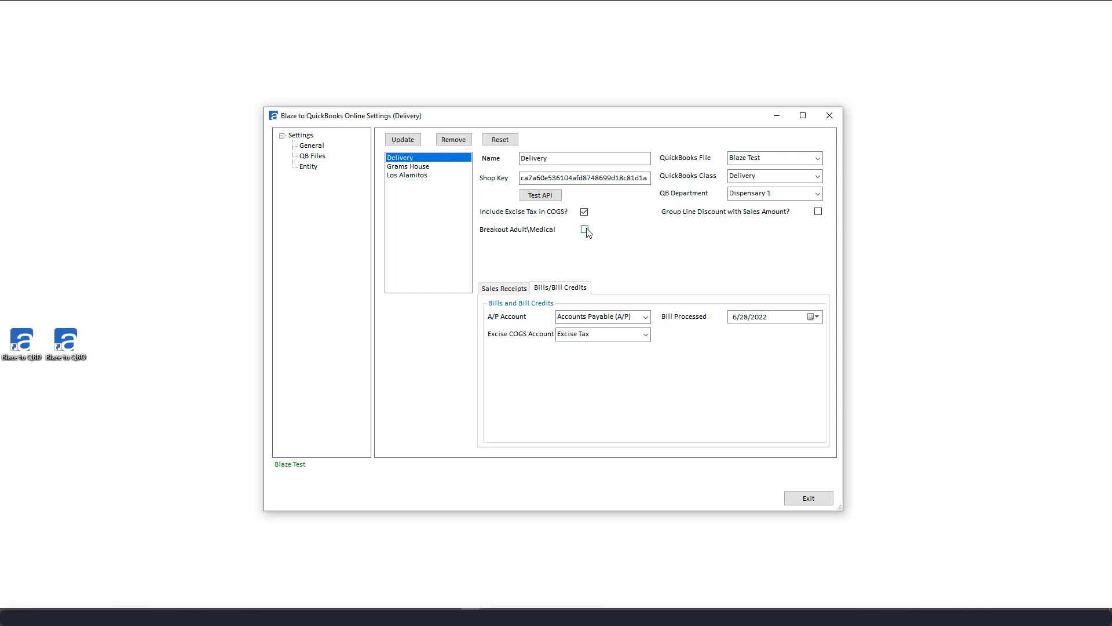
# Step: Exit the settings window and select the Delivery entity for processing
pyautogui.click(808, 497)
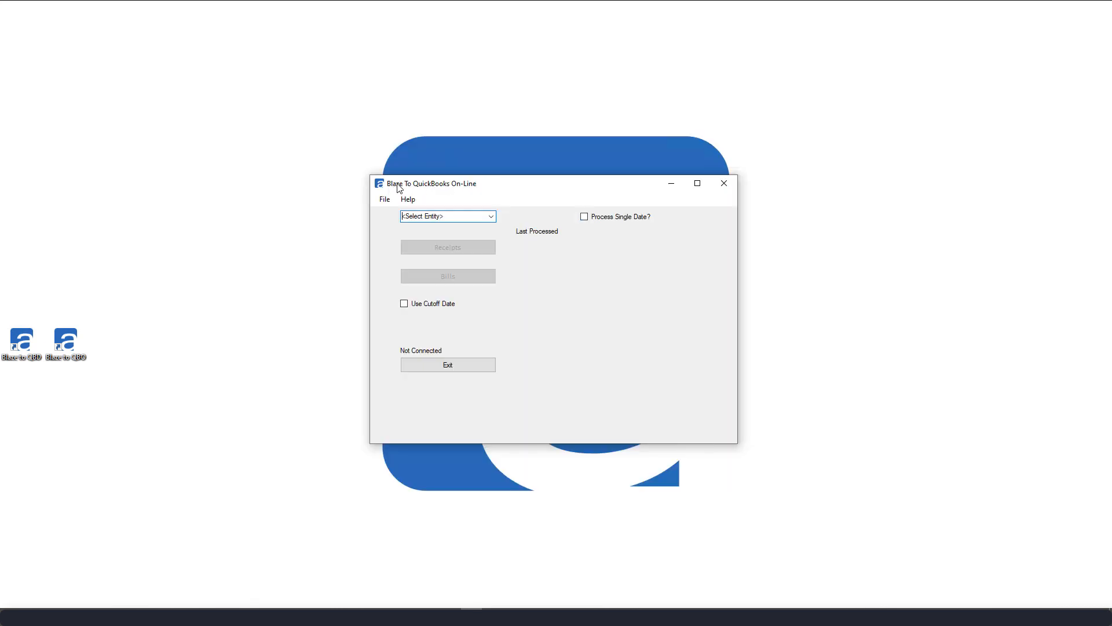
pyautogui.click(491, 216)
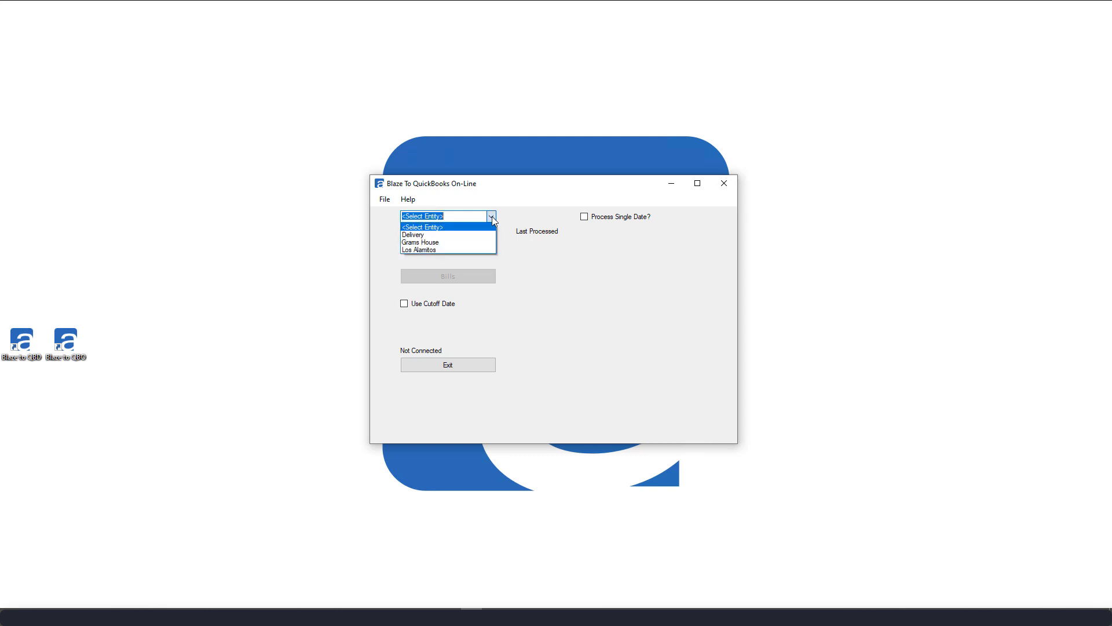
pyautogui.click(439, 236)
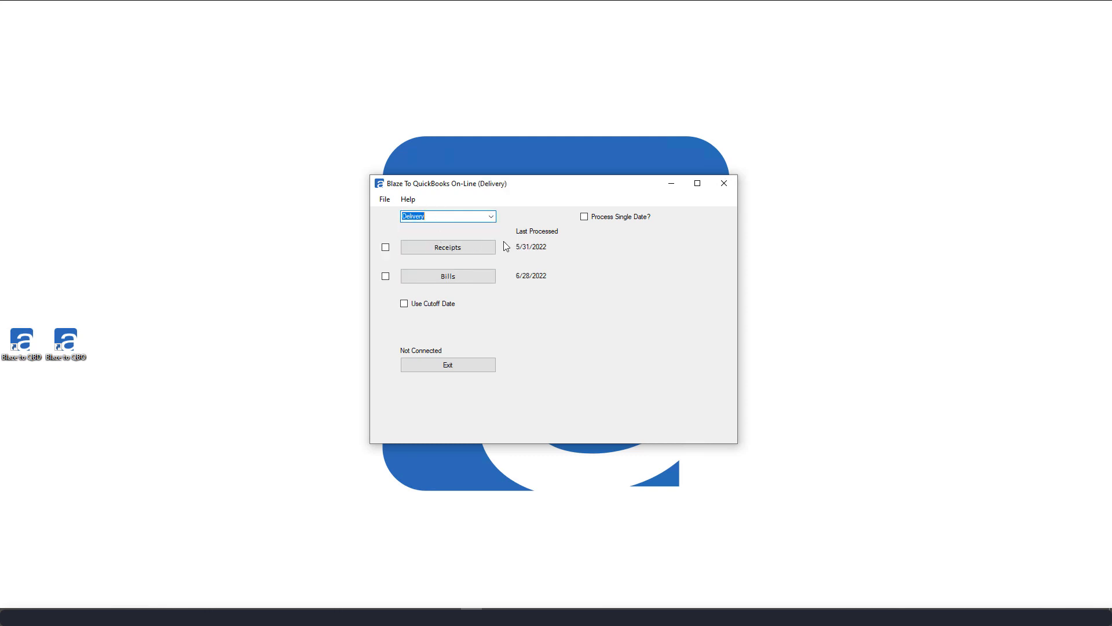
# Step: Process the Delivery entity's sales receipts for the single date 7/8/2022 and acknowledge completion
pyautogui.click(585, 218)
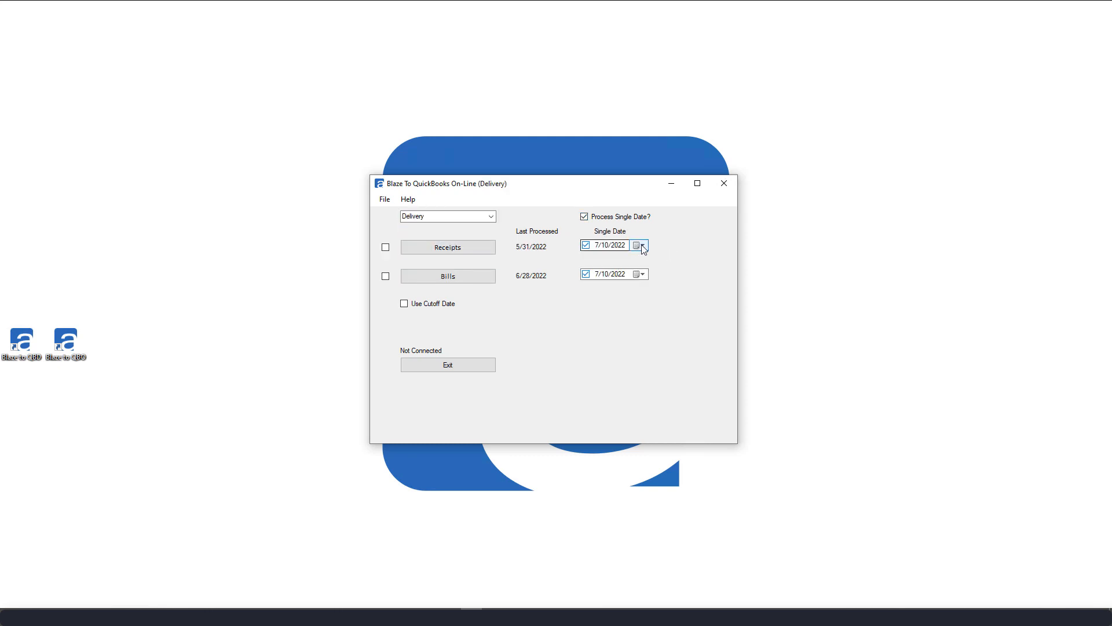
pyautogui.click(639, 245)
pyautogui.click(684, 294)
pyautogui.click(450, 250)
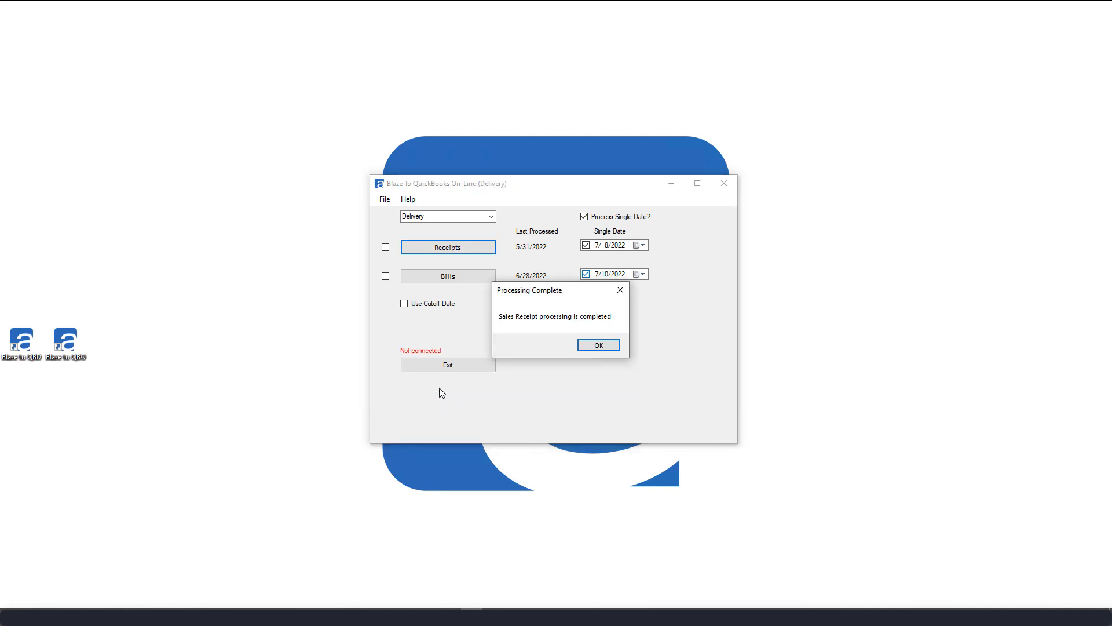
pyautogui.click(606, 346)
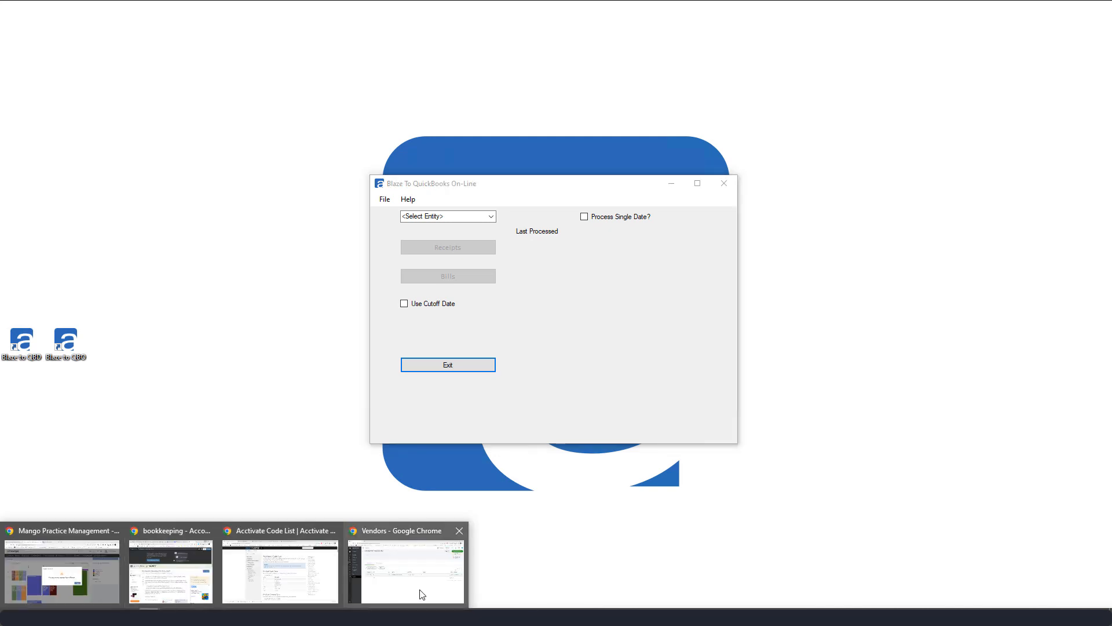
# Step: Switch to QuickBooks Online in Chrome, review the line items and payment status of the Delivery invoice dated 07/08/2022, and close it
pyautogui.click(422, 591)
pyautogui.click(999, 72)
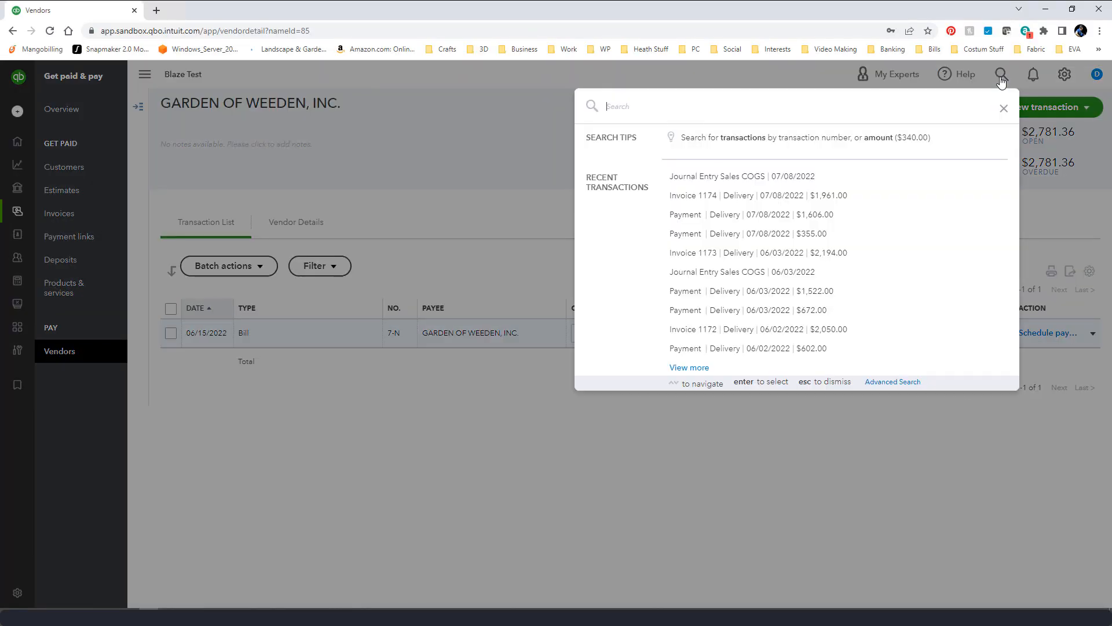
pyautogui.click(763, 201)
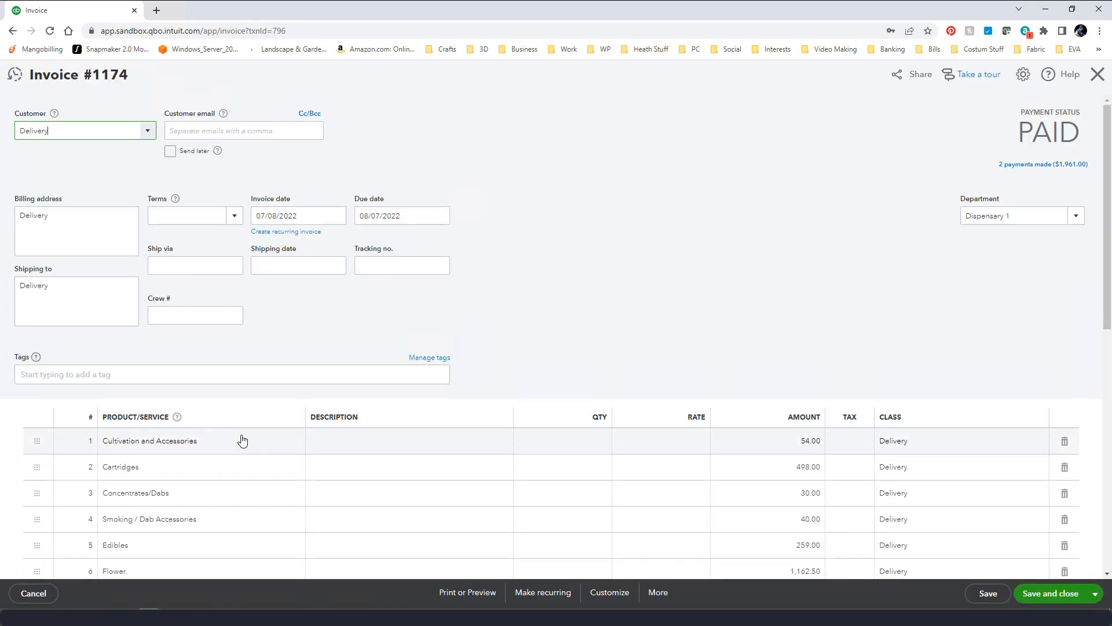
pyautogui.scroll(-2, 241, 440)
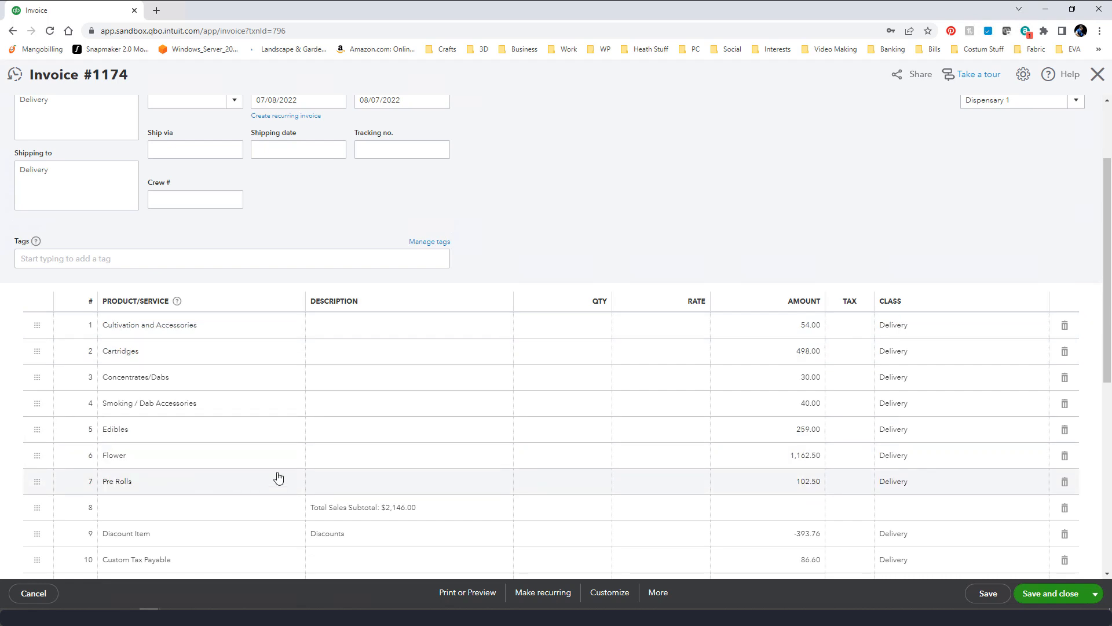
pyautogui.scroll(-1, 394, 498)
pyautogui.scroll(-1, 232, 493)
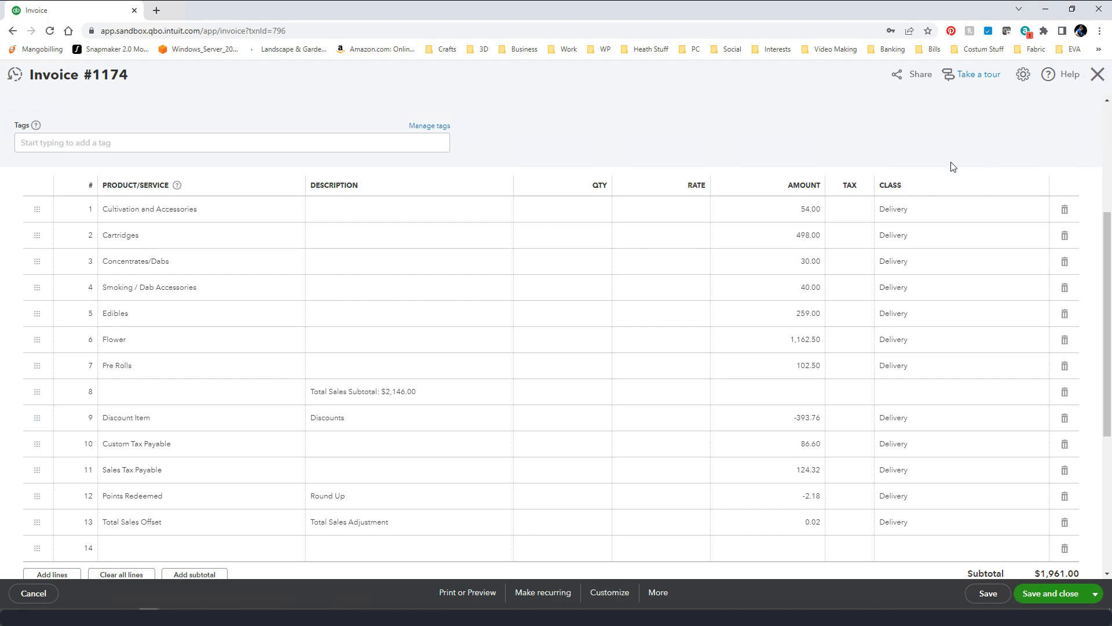
pyautogui.scroll(4, 936, 184)
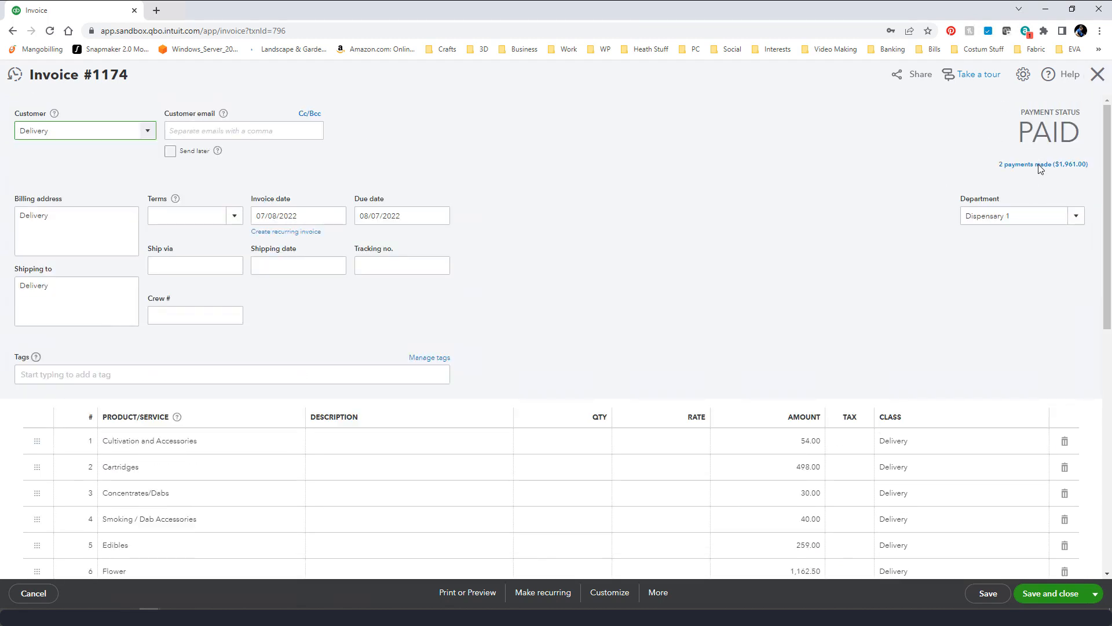
pyautogui.click(1097, 74)
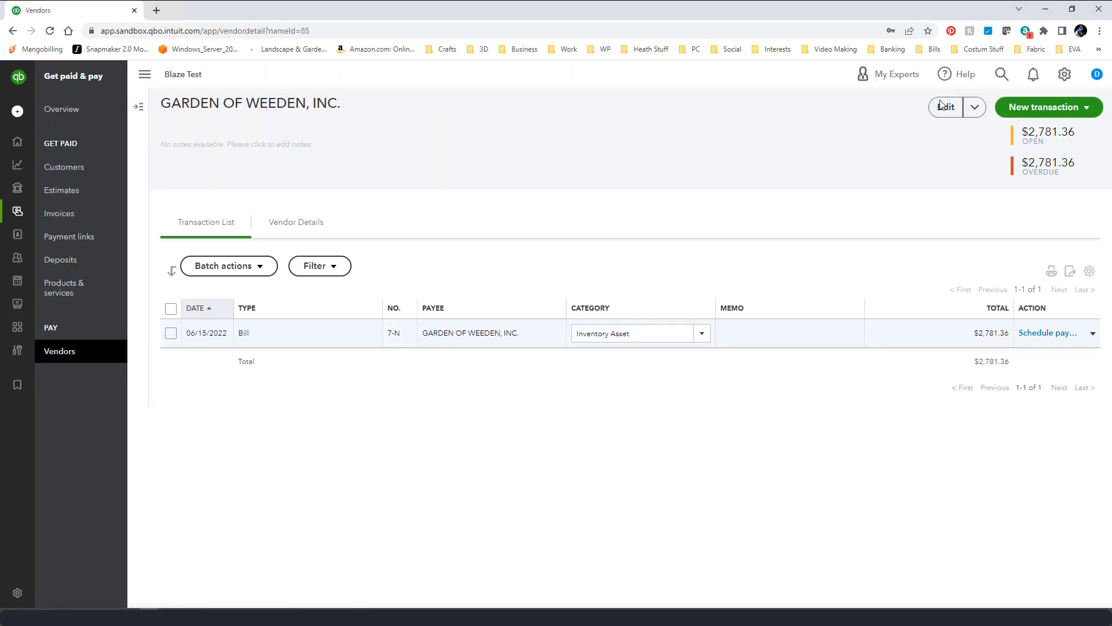
# Step: View the Sales COGS journal entry dated 07/08/2022 from the recent transactions, close it and minimize the browser
pyautogui.click(1003, 78)
pyautogui.click(750, 178)
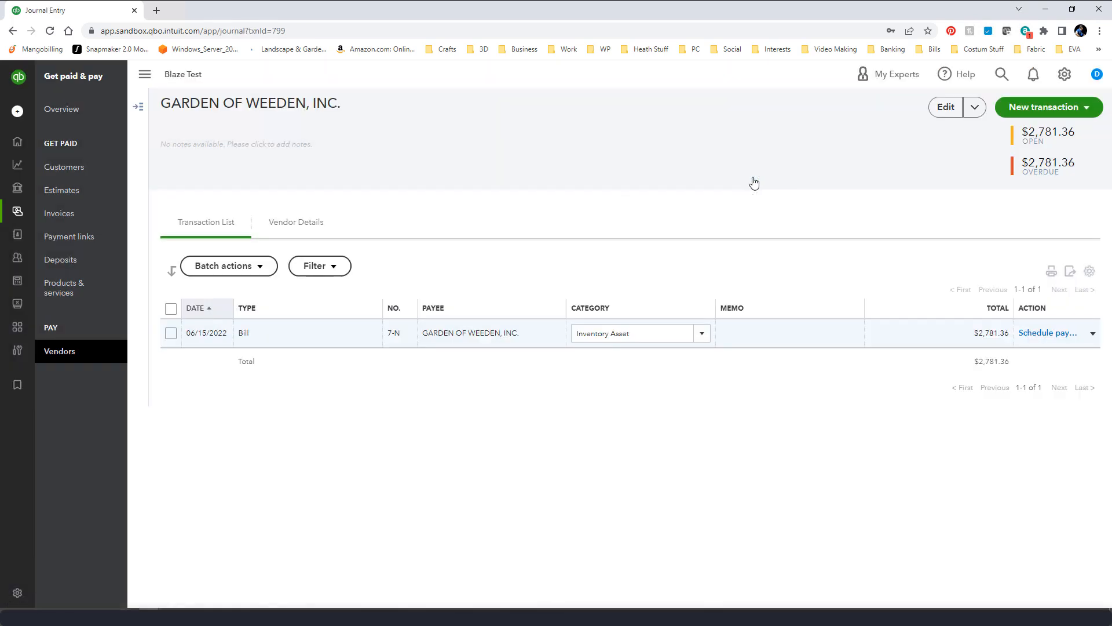
pyautogui.click(1097, 74)
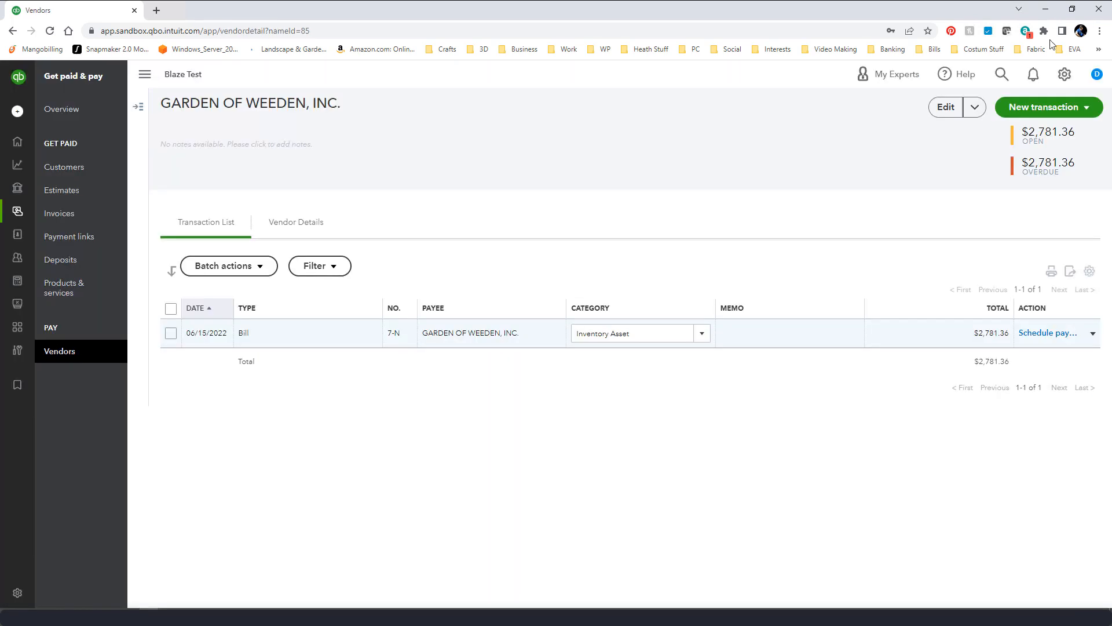
pyautogui.click(1052, 8)
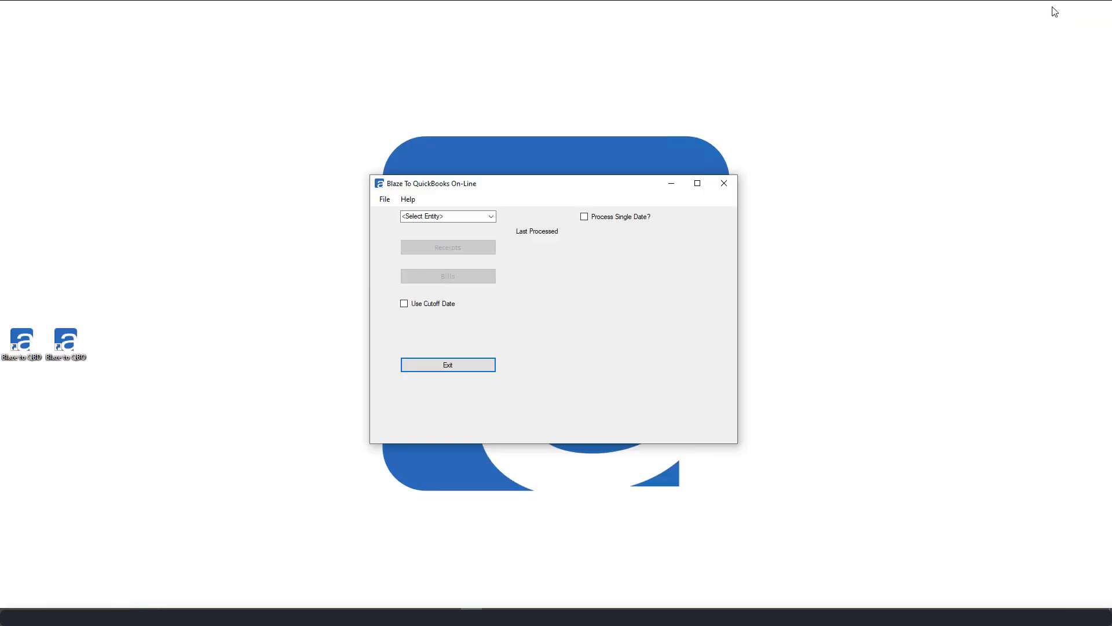
# Step: Close the On-Line integration and choose the first delivery entity in Blaze To QuickBooks Desktop
pyautogui.click(724, 183)
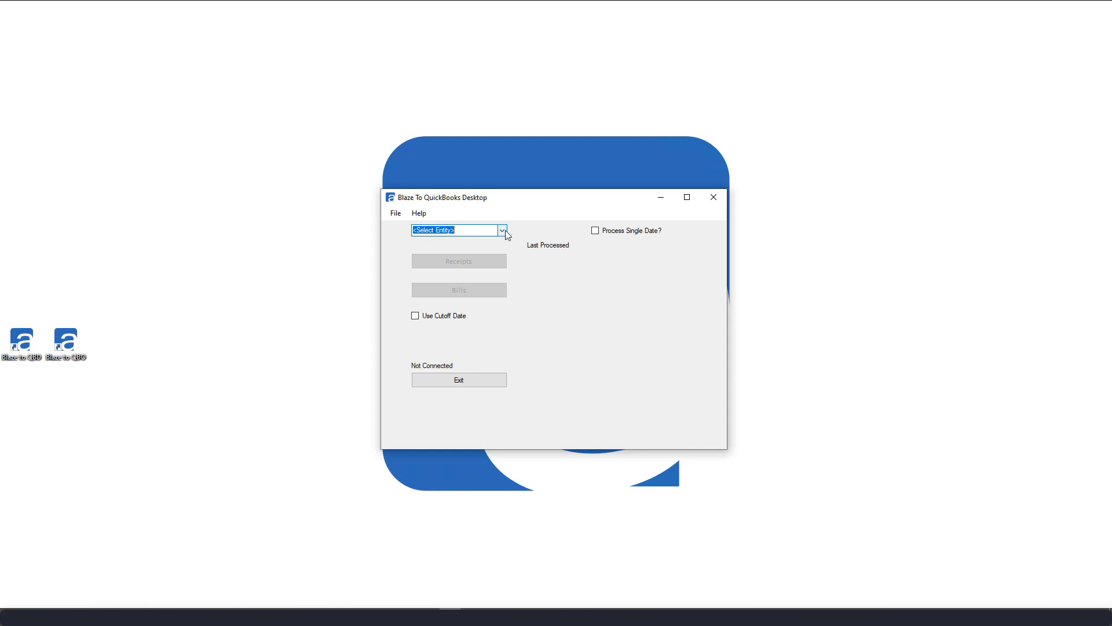
pyautogui.click(503, 230)
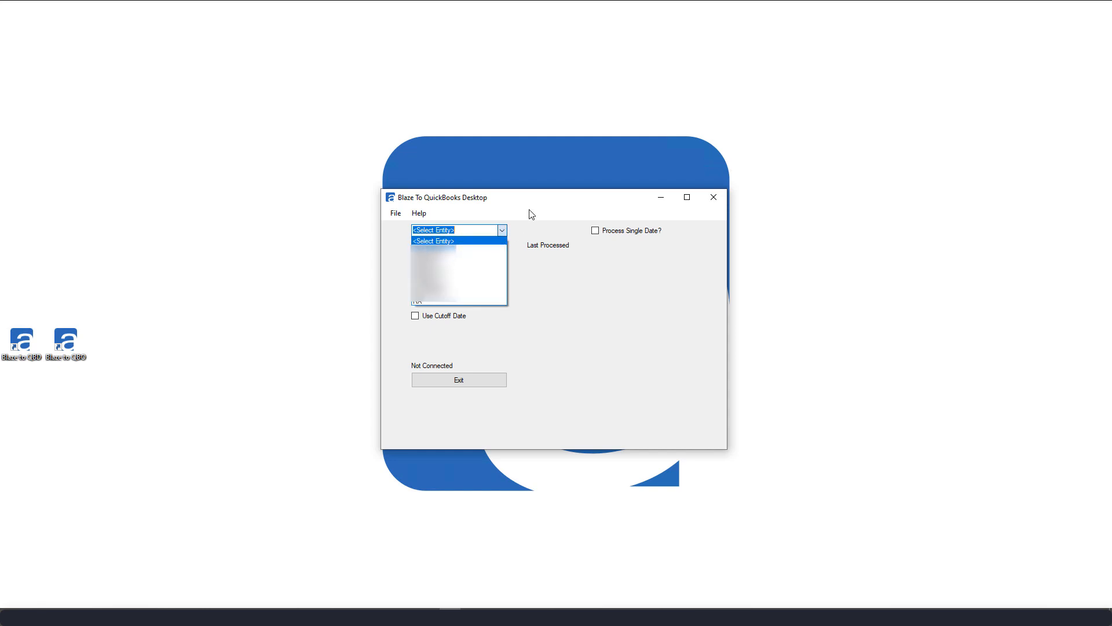
pyautogui.click(528, 213)
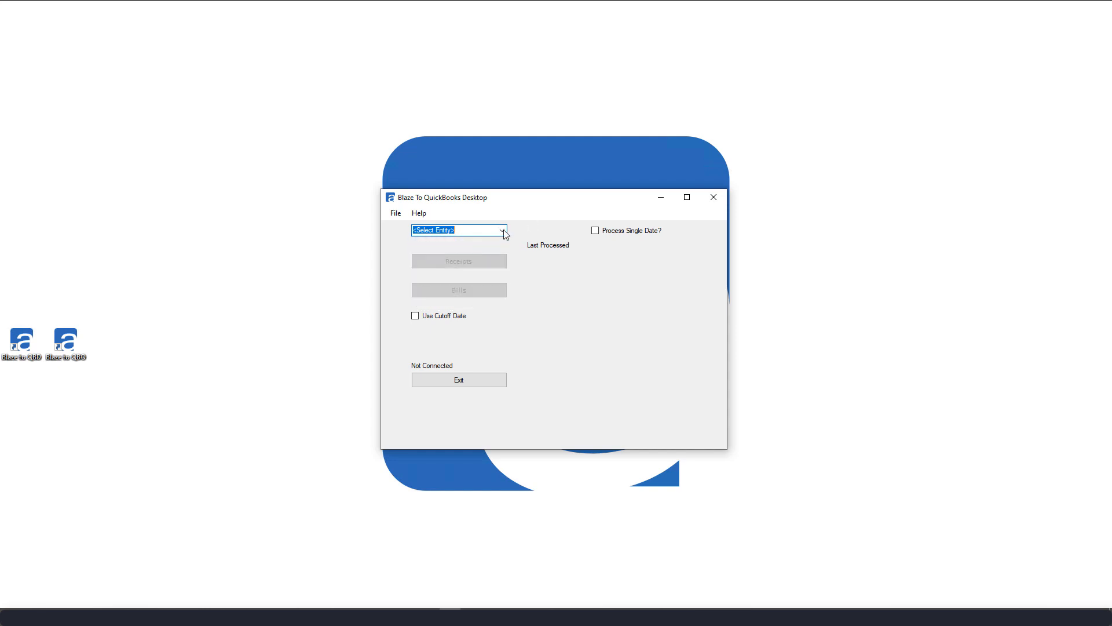
pyautogui.click(502, 231)
pyautogui.click(450, 251)
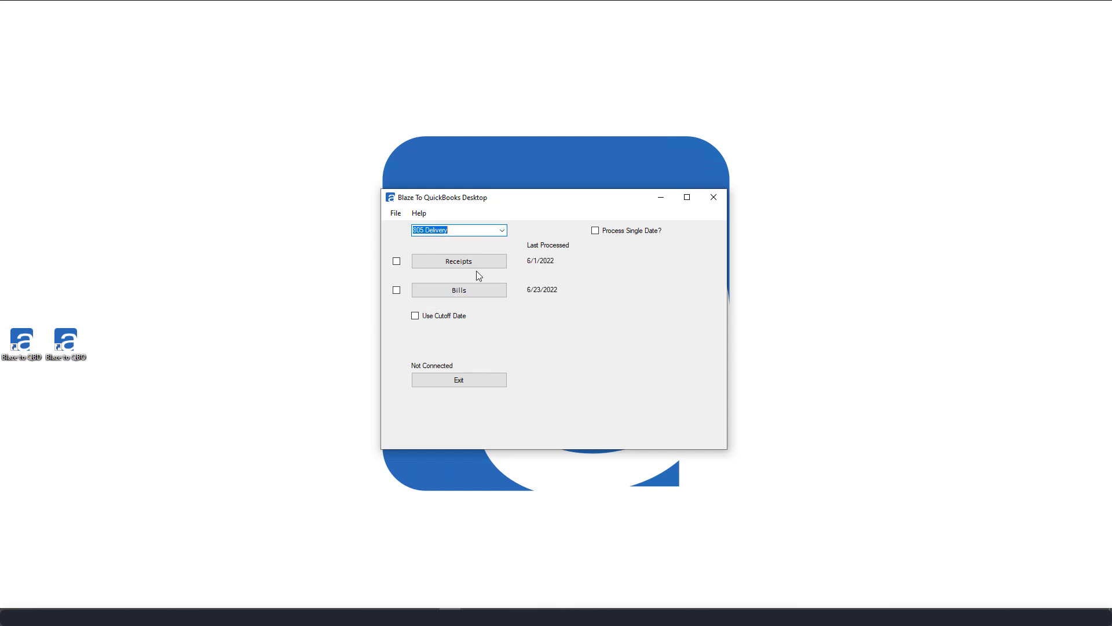
# Step: Open the Desktop integration's settings and review the General, QB Files and Entity pages
pyautogui.click(395, 213)
pyautogui.click(394, 227)
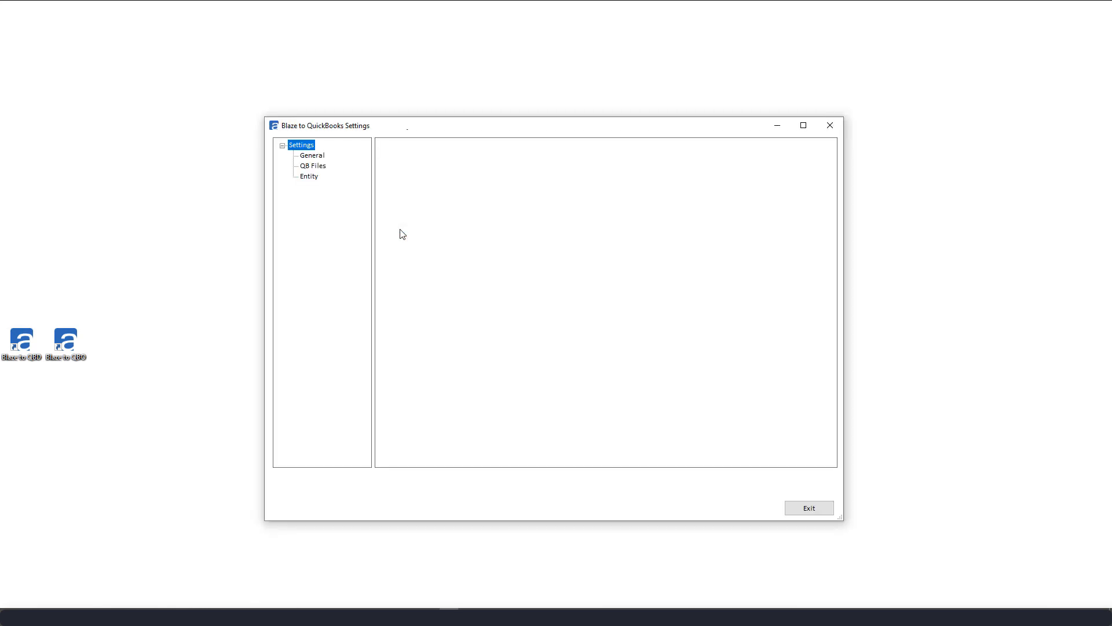
pyautogui.click(320, 157)
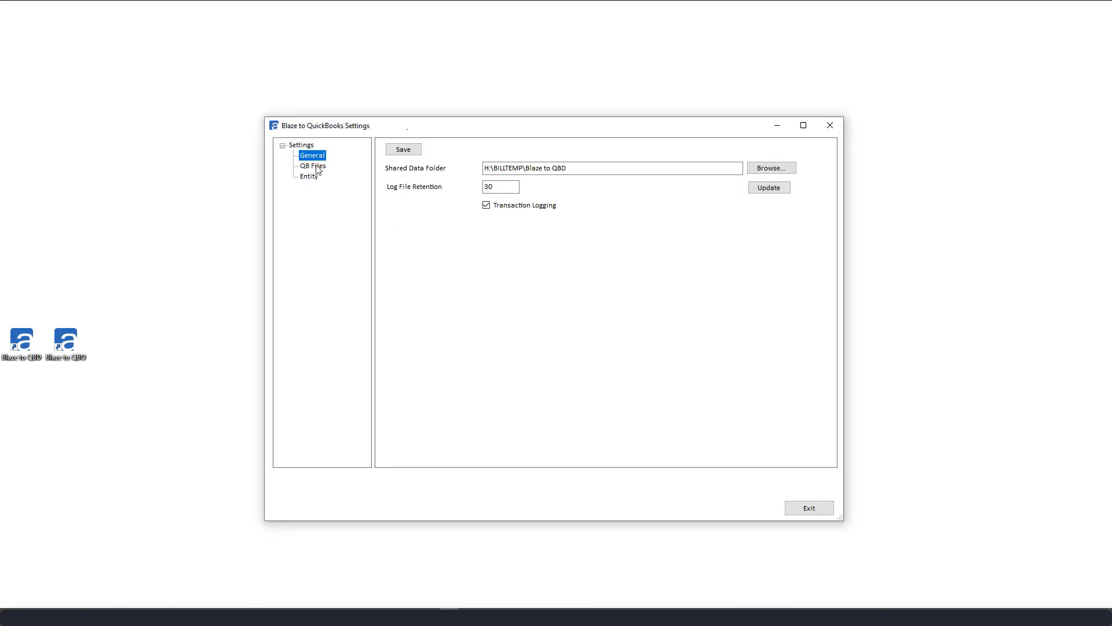
pyautogui.click(317, 168)
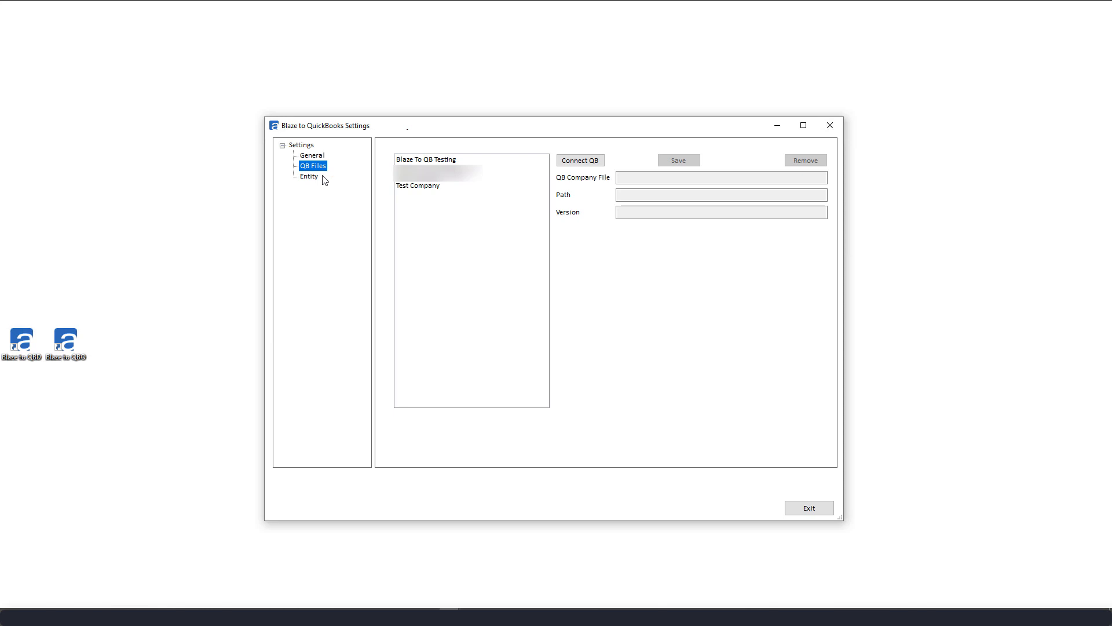
pyautogui.click(309, 180)
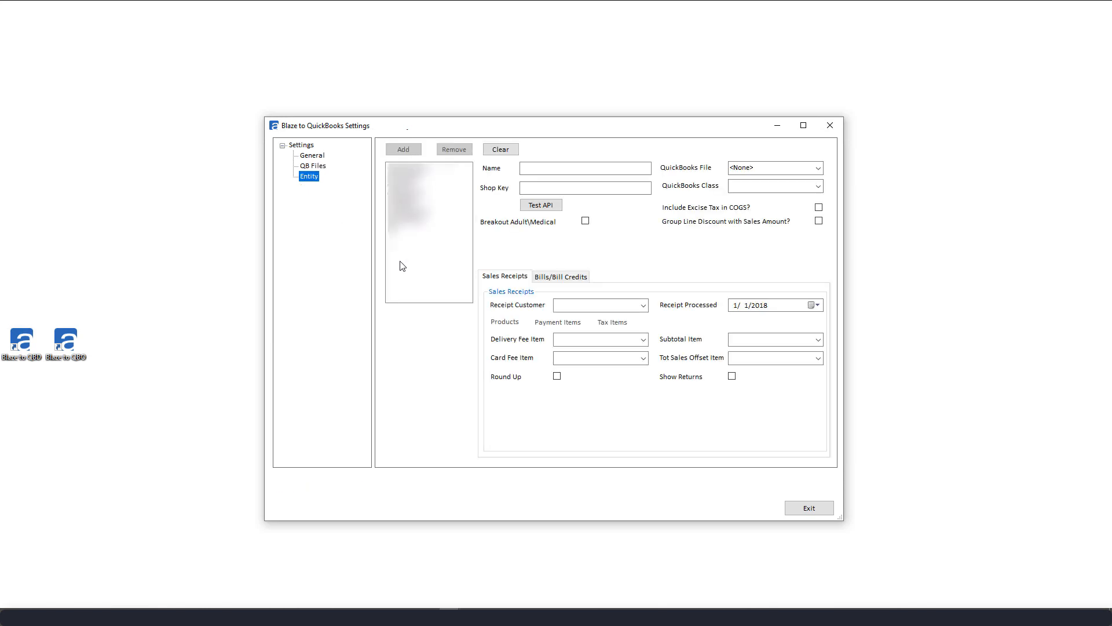